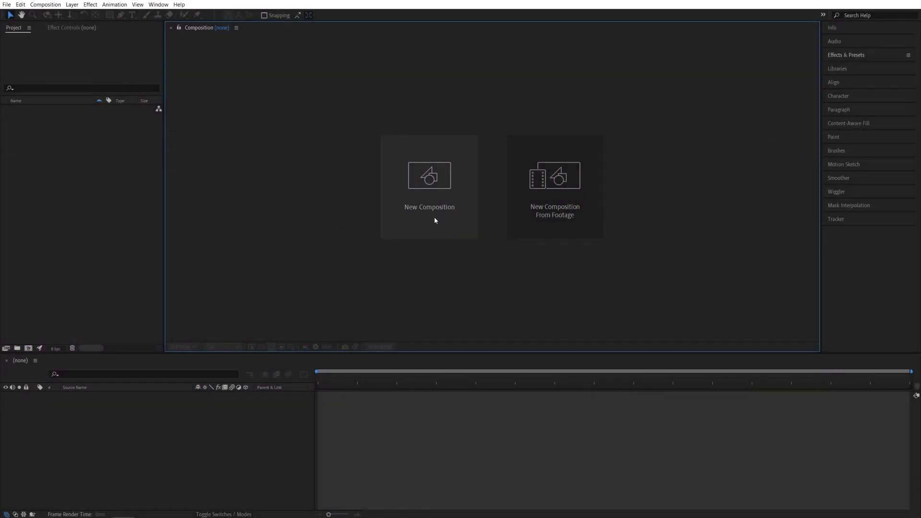
# Create a new composition named Render (1920×1080, 30 fps, 10 seconds)
pyautogui.click(435, 221)
pyautogui.write('Render')
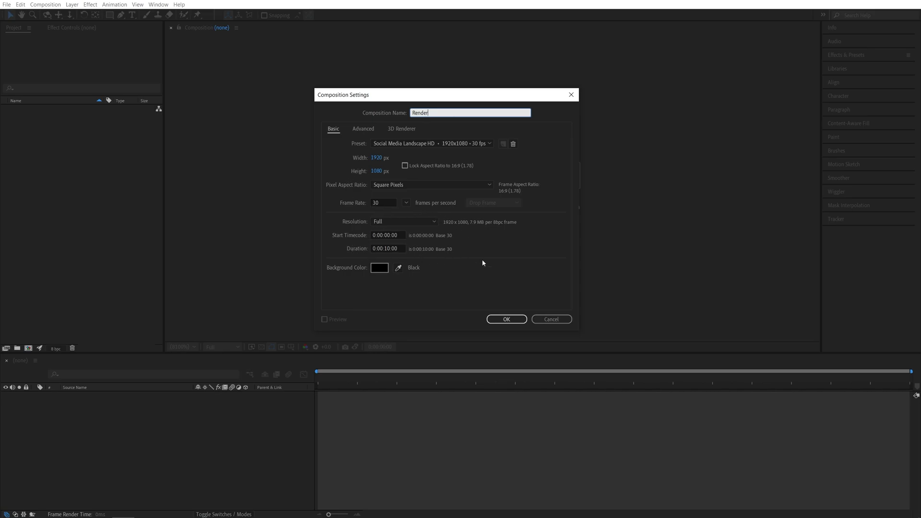
pyautogui.click(500, 319)
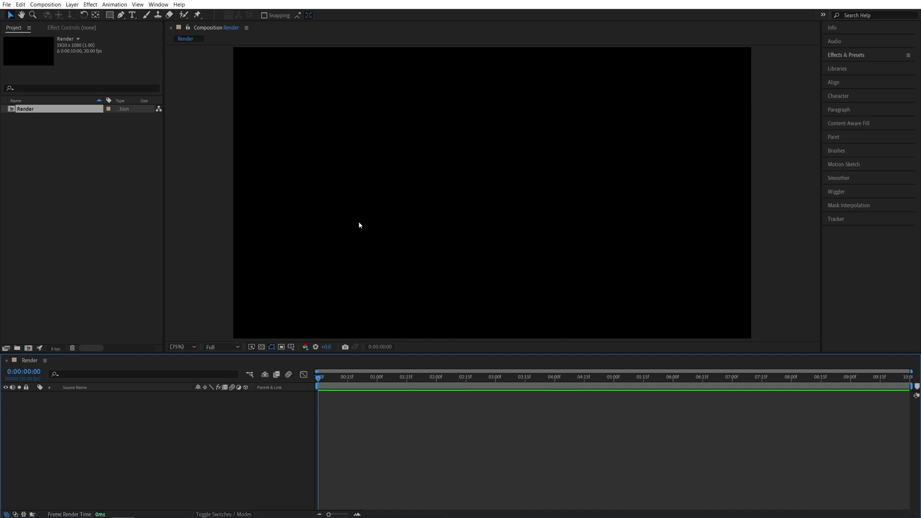
# Add a full-frame solid layer named Particles via Layer > New > Solid
pyautogui.click(72, 4)
pyautogui.moveTo(96, 14)
pyautogui.click(235, 24)
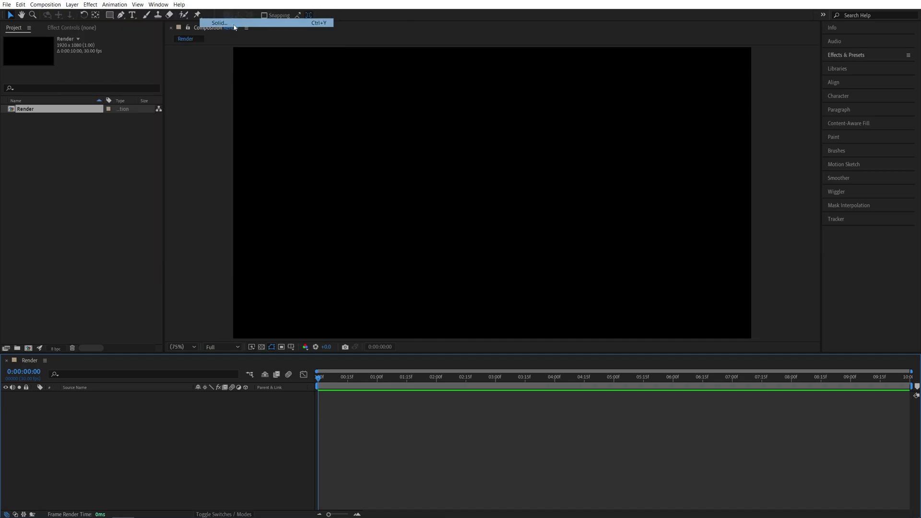
pyautogui.write('Particles')
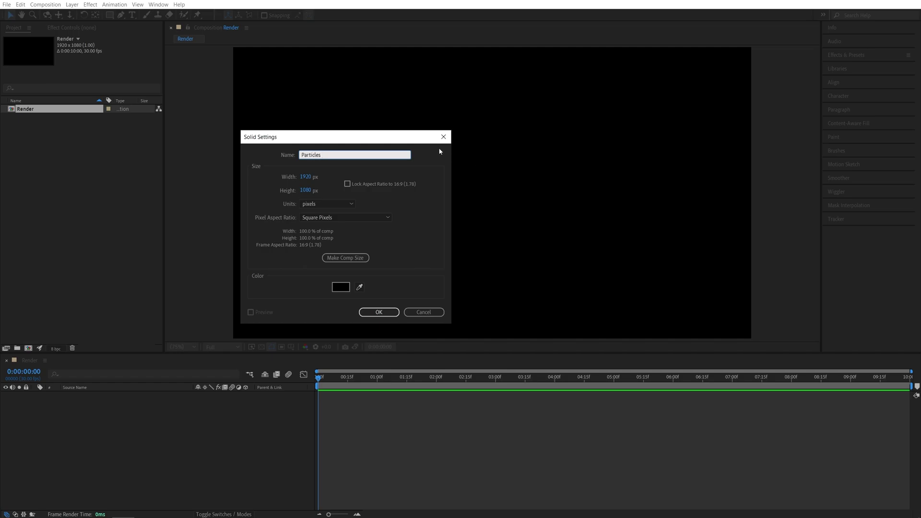
pyautogui.click(379, 314)
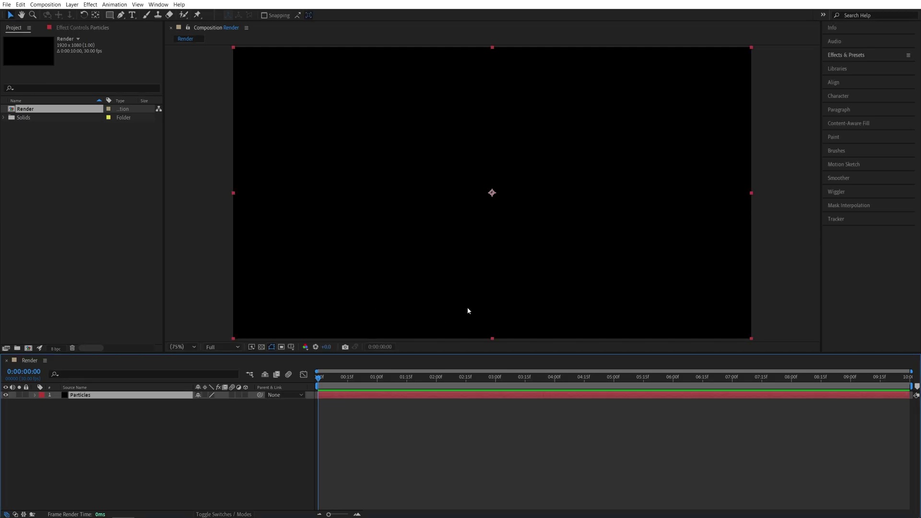
# Search Effects & Presets for 'particle' and apply CC Particle World to the Particles layer
pyautogui.click(840, 56)
pyautogui.click(858, 67)
pyautogui.write('par')
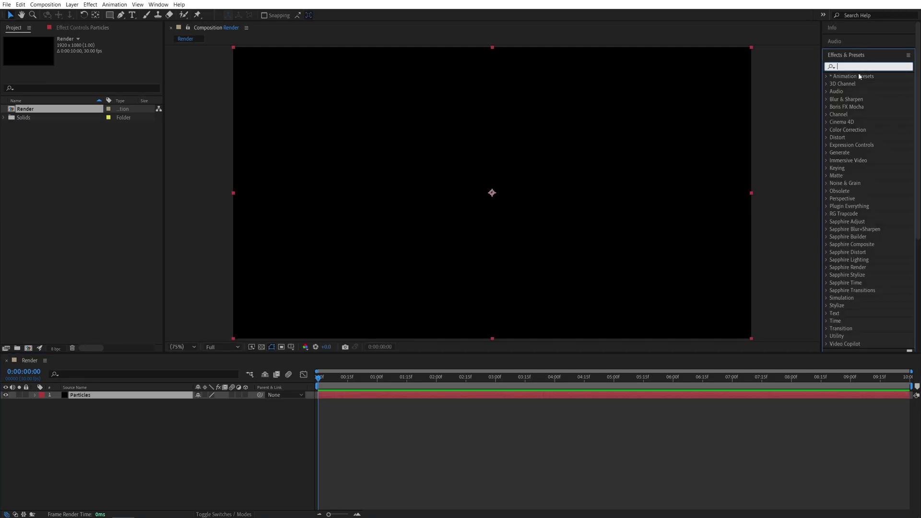
pyautogui.write('ticle')
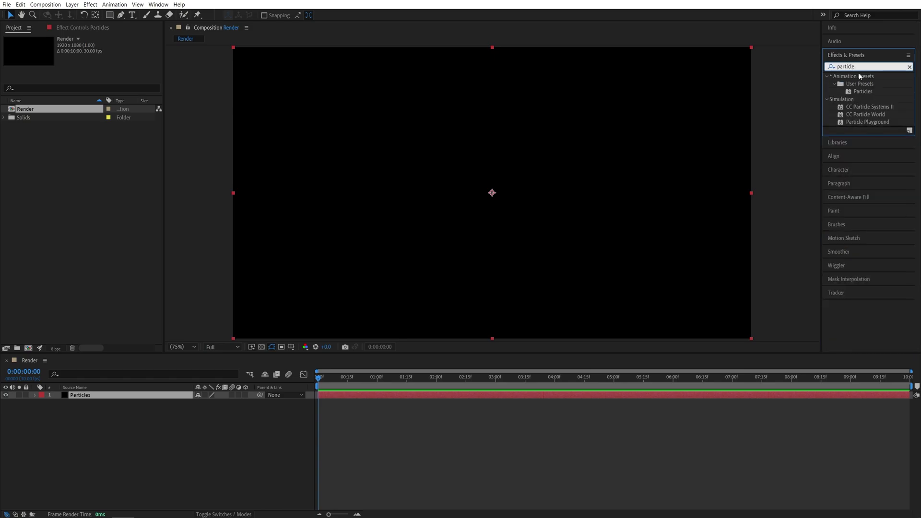
pyautogui.moveTo(865, 114); pyautogui.dragTo(80, 398)
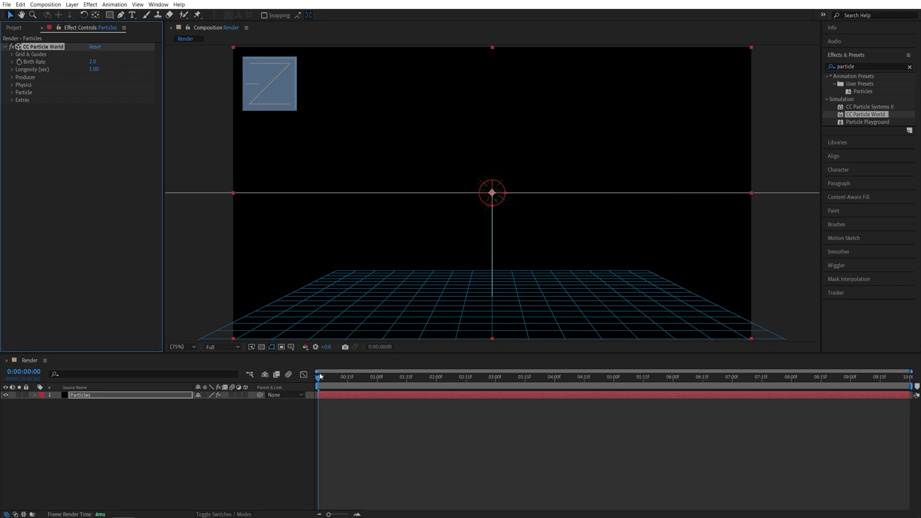
# Move to 0:00:02:05 and expand the Producer, Physics and Particle groups
pyautogui.moveTo(320, 376); pyautogui.dragTo(448, 393)
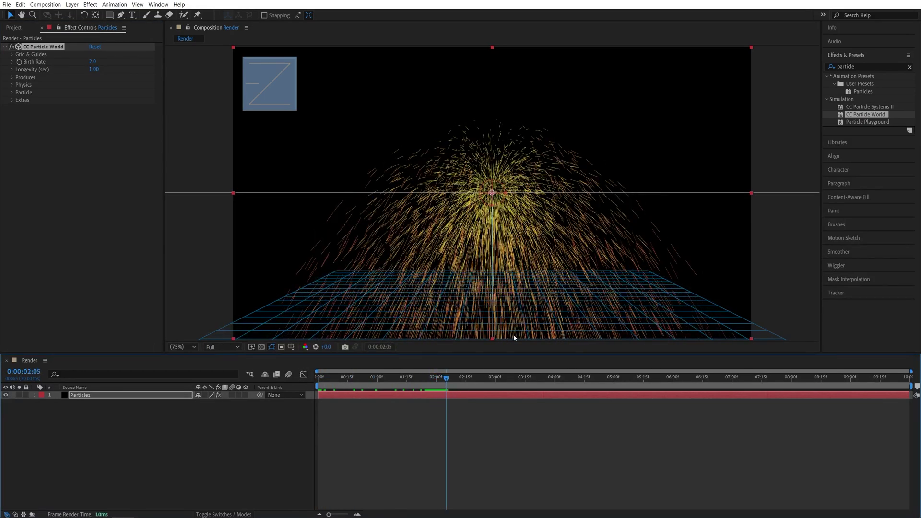
pyautogui.click(13, 78)
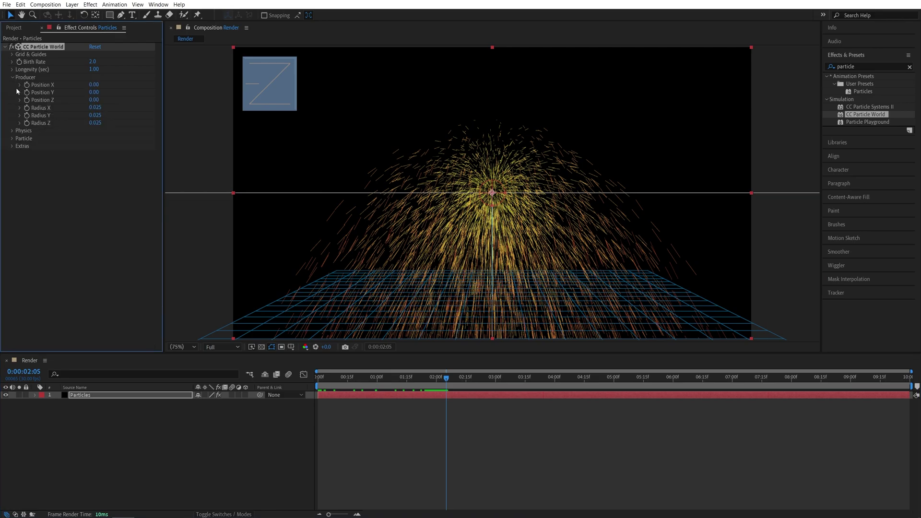
pyautogui.click(13, 130)
pyautogui.click(12, 215)
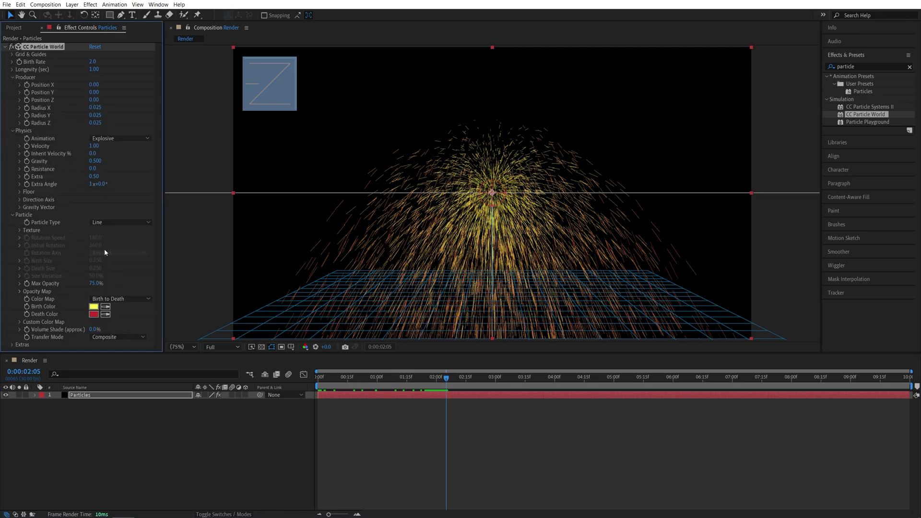
# Set the particle Longevity to 5 seconds
pyautogui.click(94, 69)
pyautogui.write('5')
pyautogui.click(120, 84)
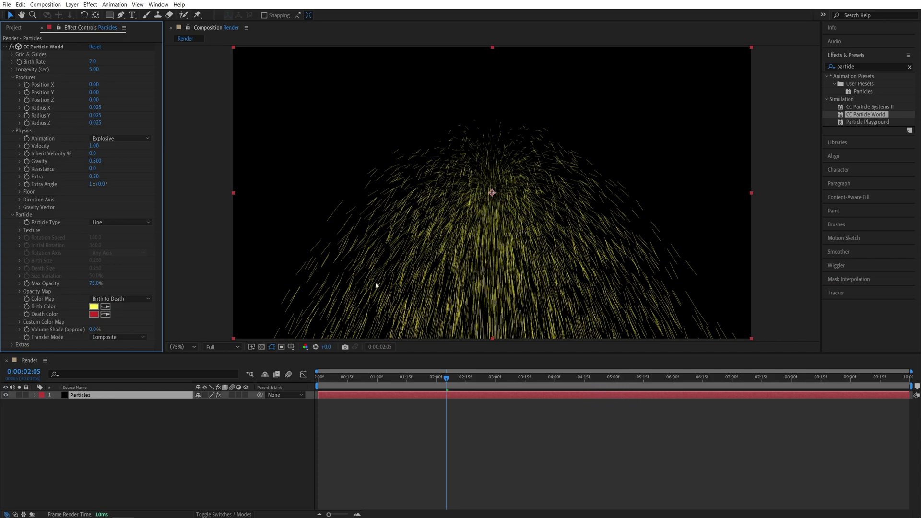
# Set Producer Position Z to 1 and Radius X and Y to 1
pyautogui.click(96, 100)
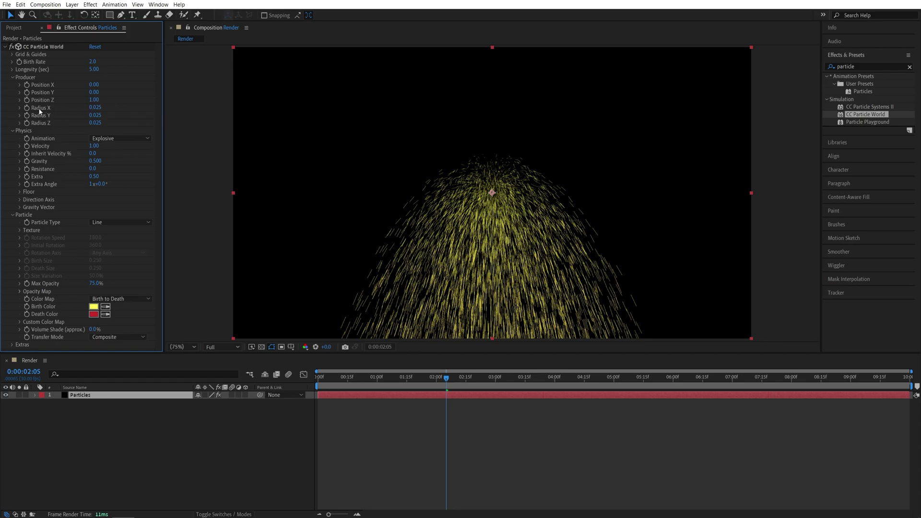
pyautogui.click(98, 107)
pyautogui.write('1')
pyautogui.press('Tab')
pyautogui.write('1')
pyautogui.press('Return')
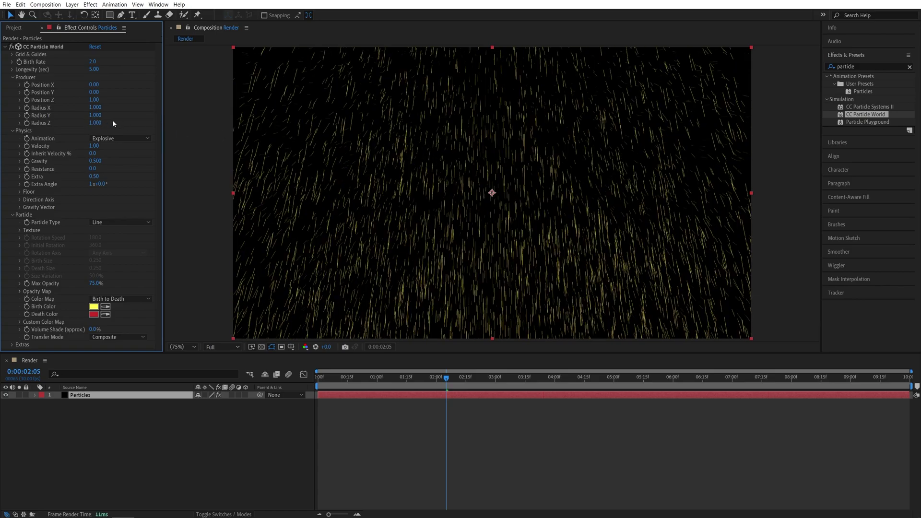
# Set Physics Animation to Direction Axis, Velocity 0.5 and Gravity 0
pyautogui.click(113, 138)
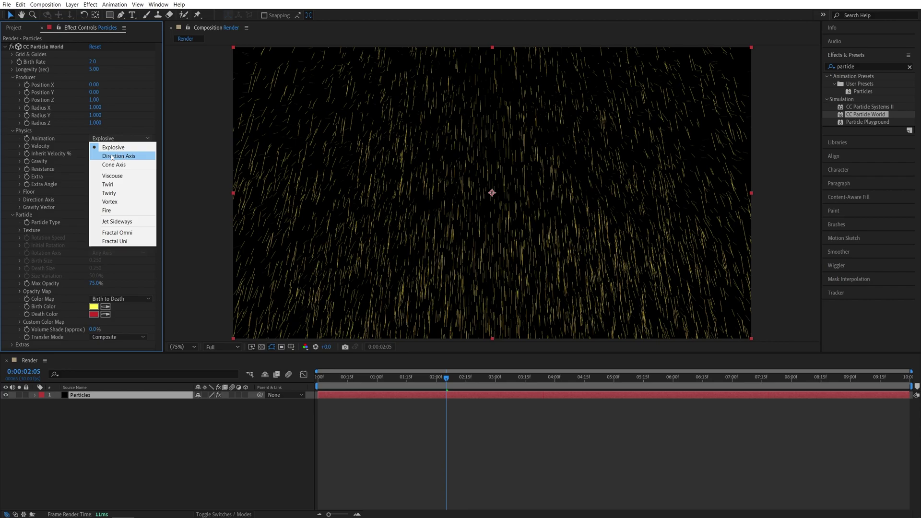
pyautogui.click(122, 156)
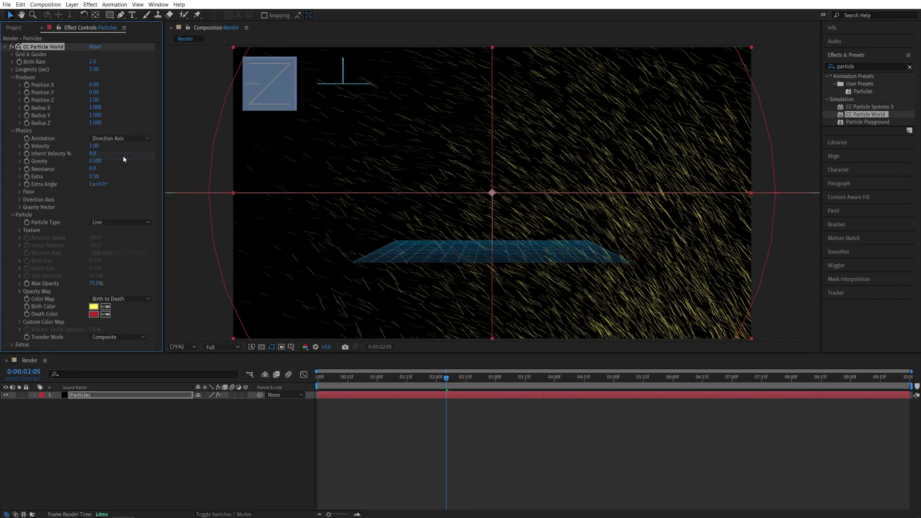
pyautogui.click(97, 146)
pyautogui.write('0.5')
pyautogui.press('Return')
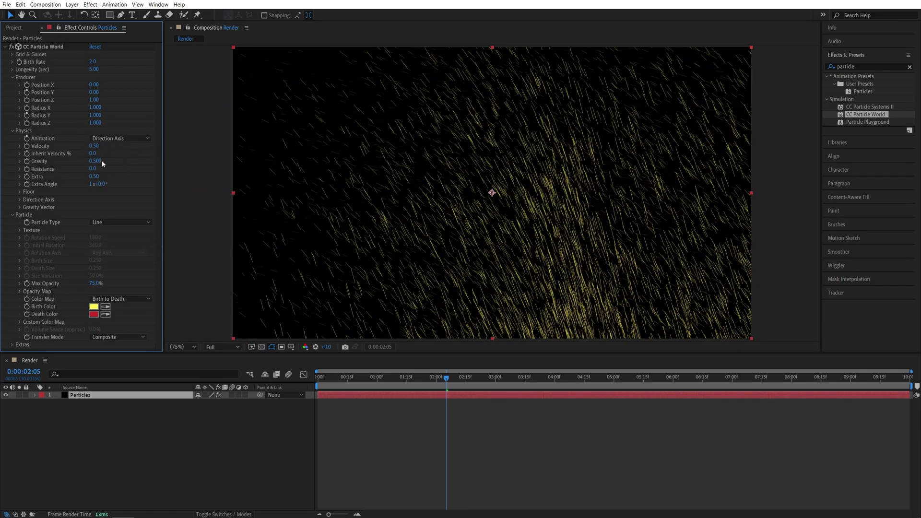
pyautogui.press('Return')
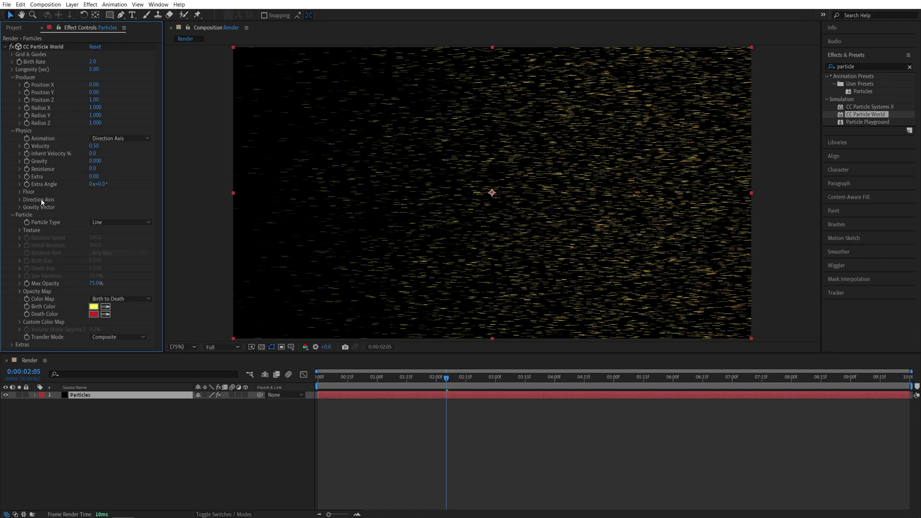
# Set Direction Axis X to 1.000 and preview the motion around 2:02
pyautogui.click(19, 200)
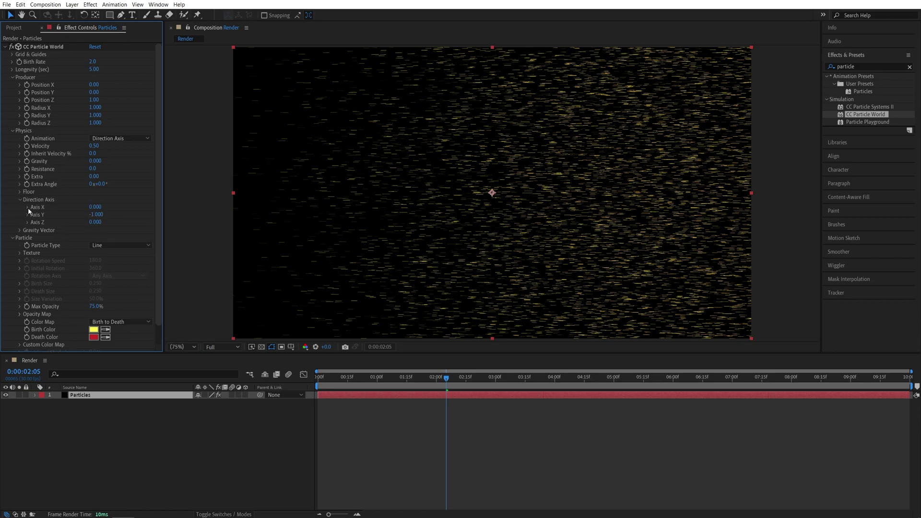
pyautogui.moveTo(95, 208); pyautogui.dragTo(223, 212)
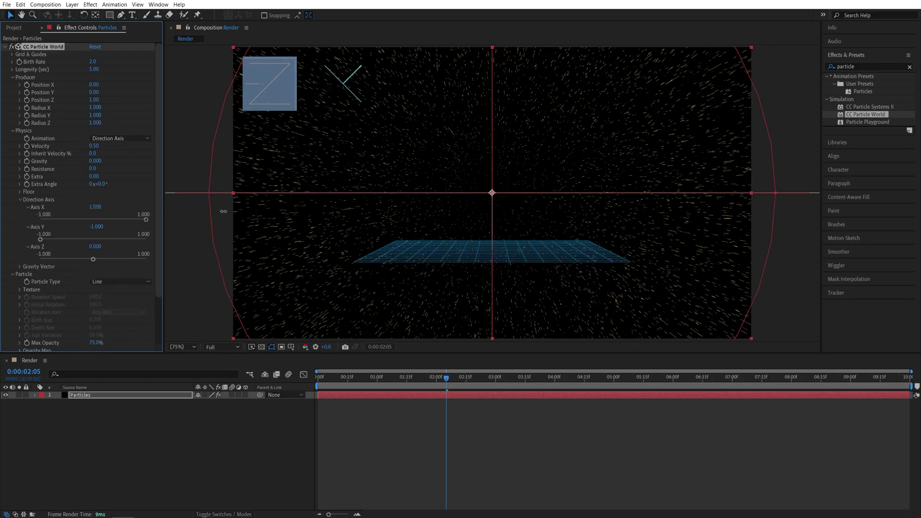
pyautogui.moveTo(386, 379); pyautogui.dragTo(440, 379)
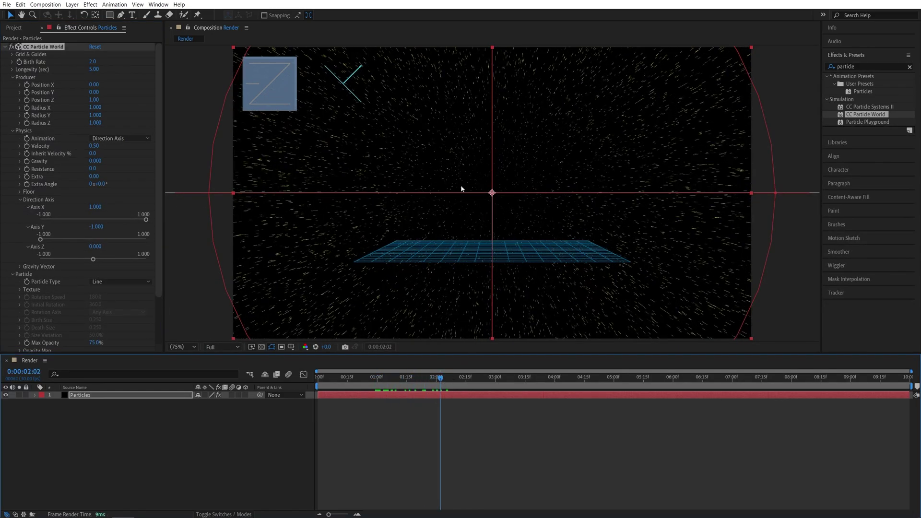
# Change the Particle Type to Faded Sphere with Birth Size 0.1
pyautogui.scroll(-3, 156, 271)
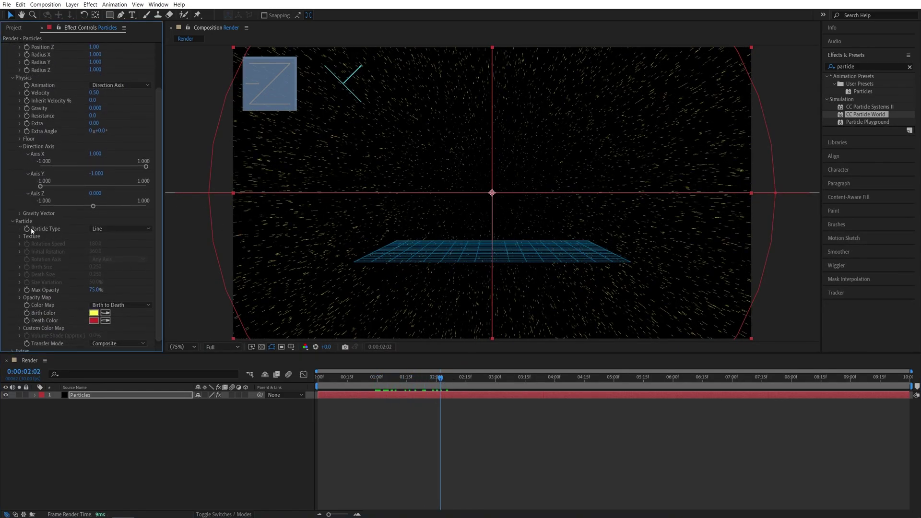
pyautogui.click(102, 230)
pyautogui.click(114, 266)
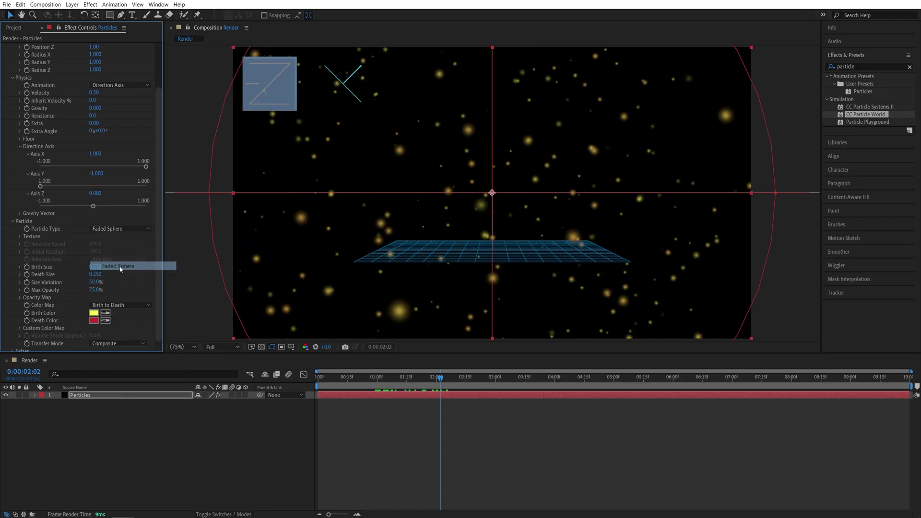
pyautogui.click(91, 268)
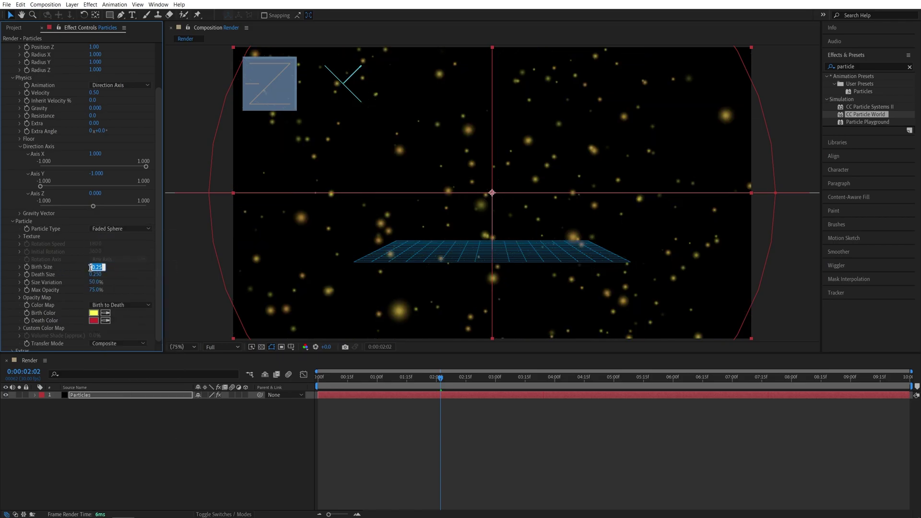
pyautogui.write('0.1')
pyautogui.click(128, 279)
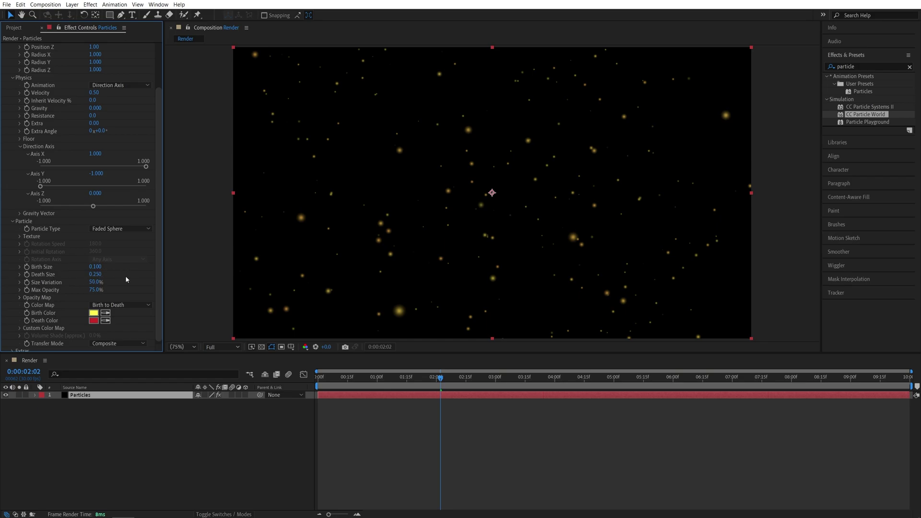
# Set Size Variation to 100% and Max Opacity to 100%
pyautogui.click(95, 282)
pyautogui.write('100')
pyautogui.press('Return')
pyautogui.moveTo(99, 290); pyautogui.dragTo(162, 283)
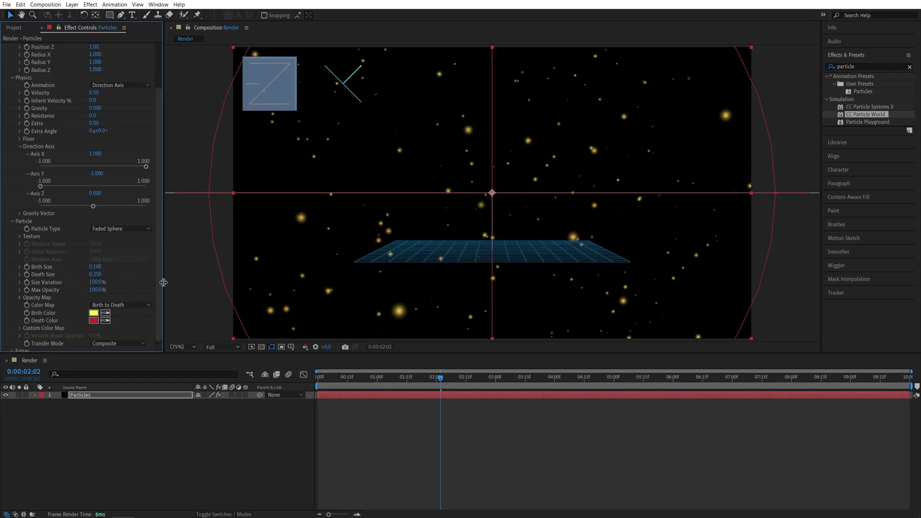
pyautogui.scroll(-1, 102, 321)
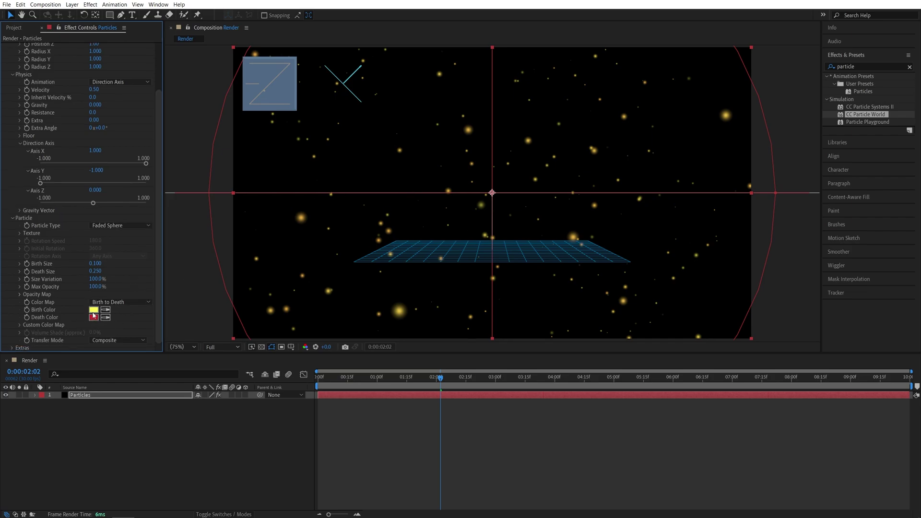
# Set the particle Birth Color to bright magenta FF50FA
pyautogui.click(94, 311)
pyautogui.click(314, 102)
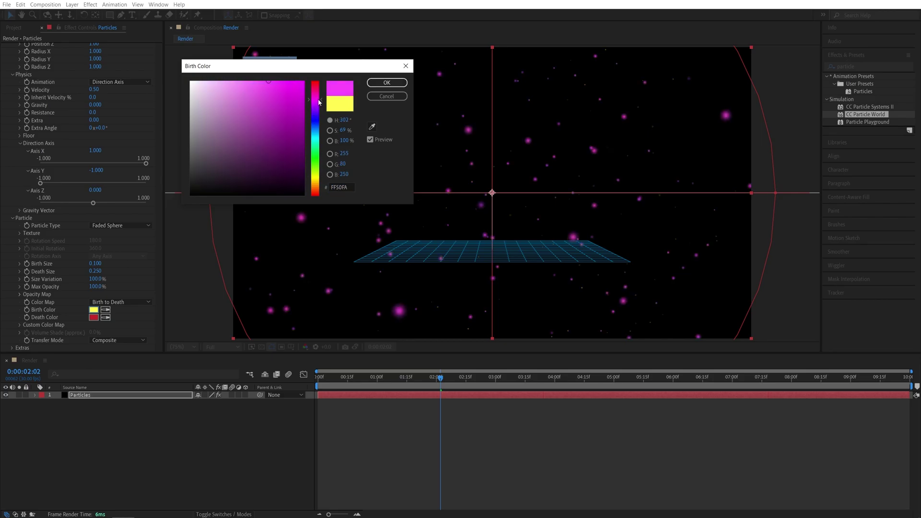
pyautogui.click(387, 83)
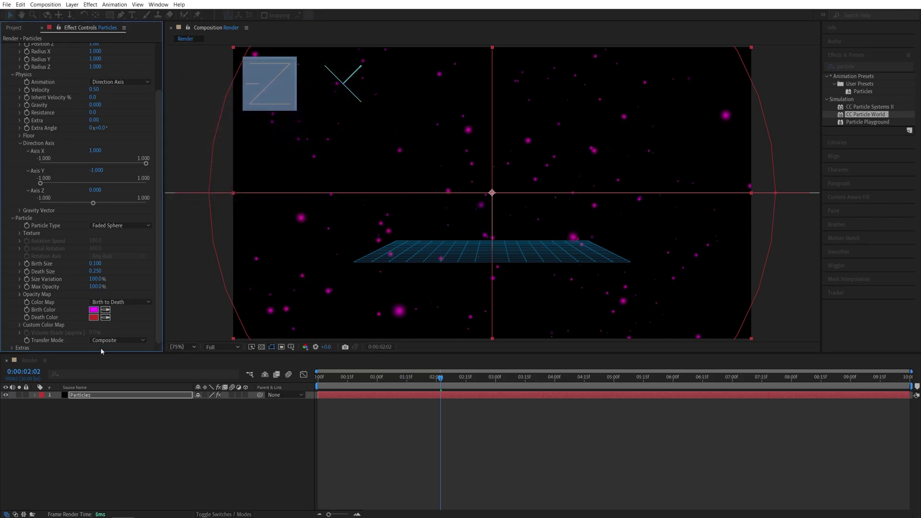
# Set the Death Color to a darker magenta A00089
pyautogui.click(94, 317)
pyautogui.click(319, 99)
pyautogui.click(303, 105)
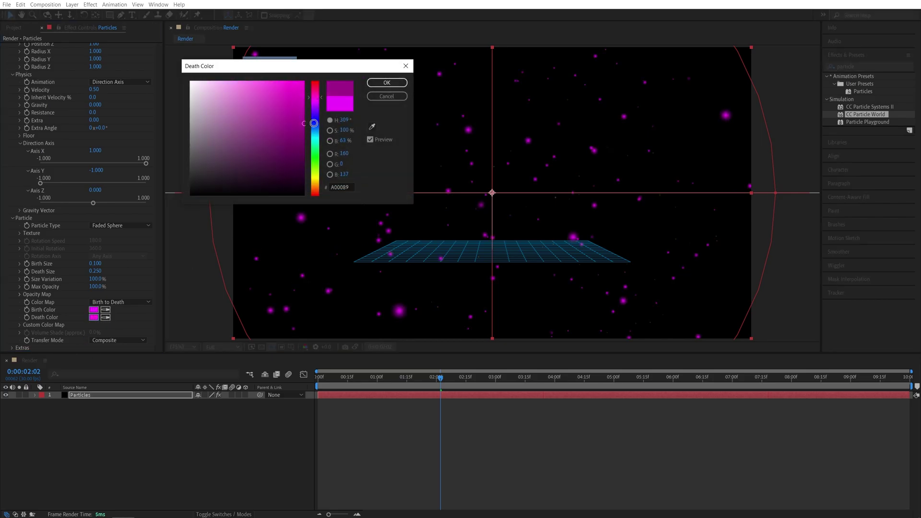
pyautogui.click(387, 82)
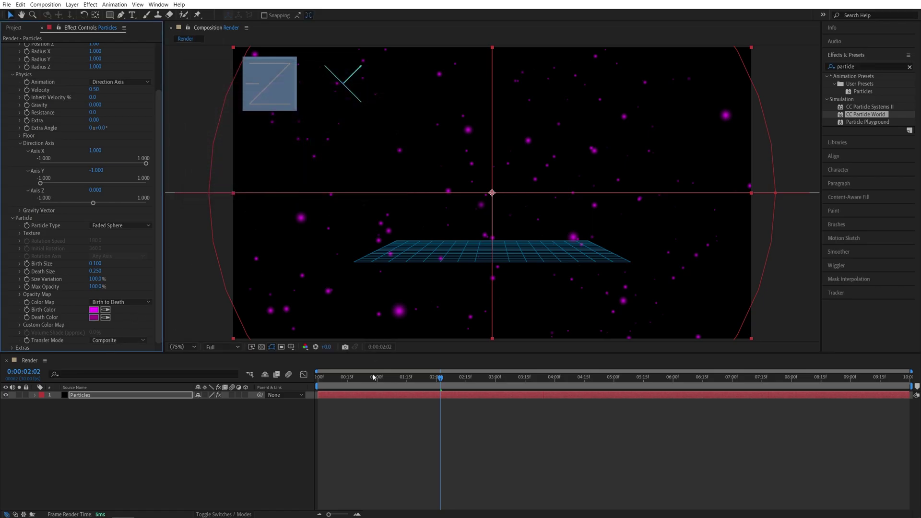
# Preview the particle animation from the start
pyautogui.moveTo(358, 384); pyautogui.dragTo(308, 386)
pyautogui.press('space')
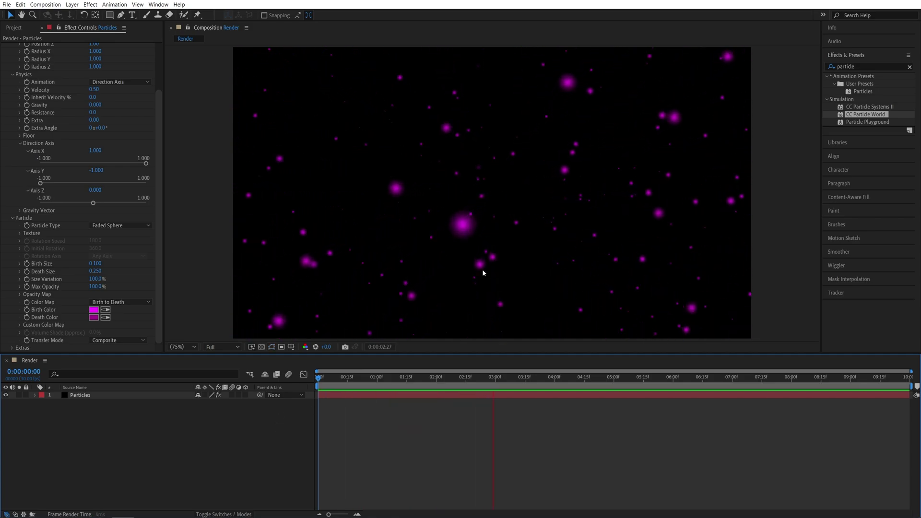
pyautogui.press('space')
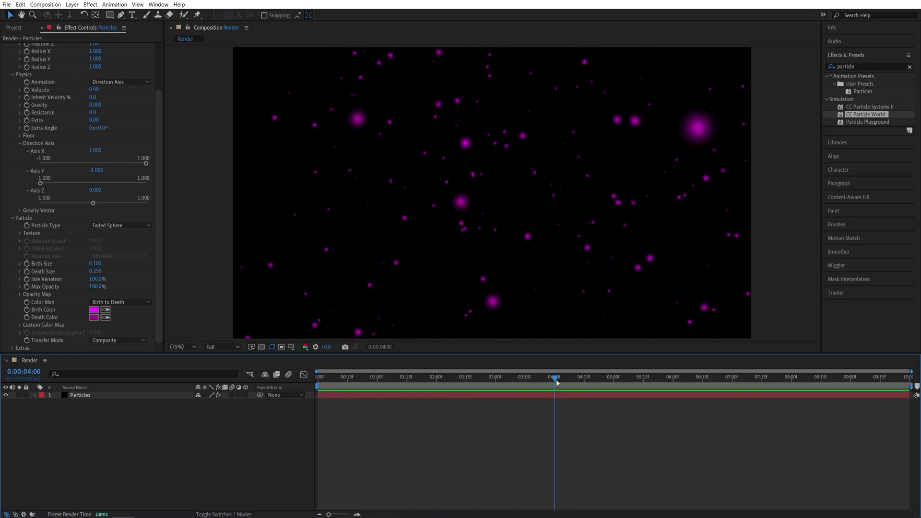
# Place the current time indicator at exactly 0:00:05:00
pyautogui.click(513, 377)
pyautogui.click(568, 377)
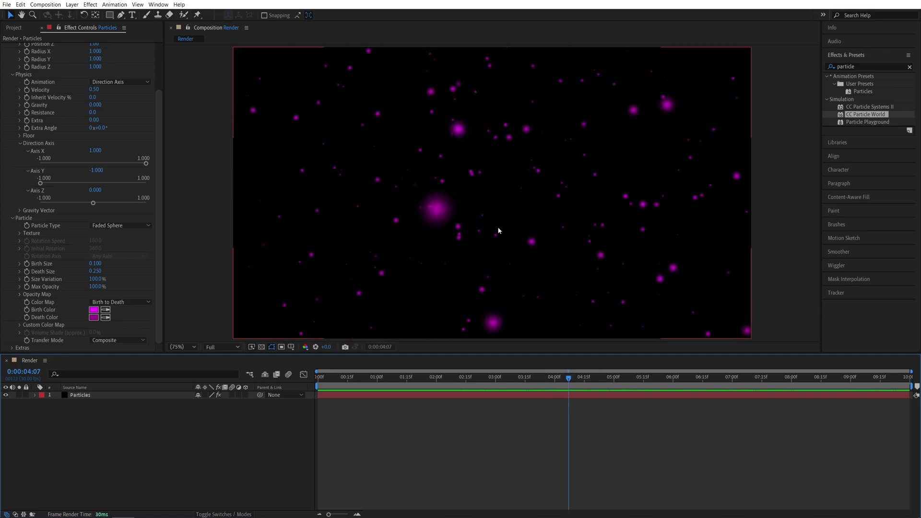
pyautogui.moveTo(568, 377); pyautogui.dragTo(607, 390)
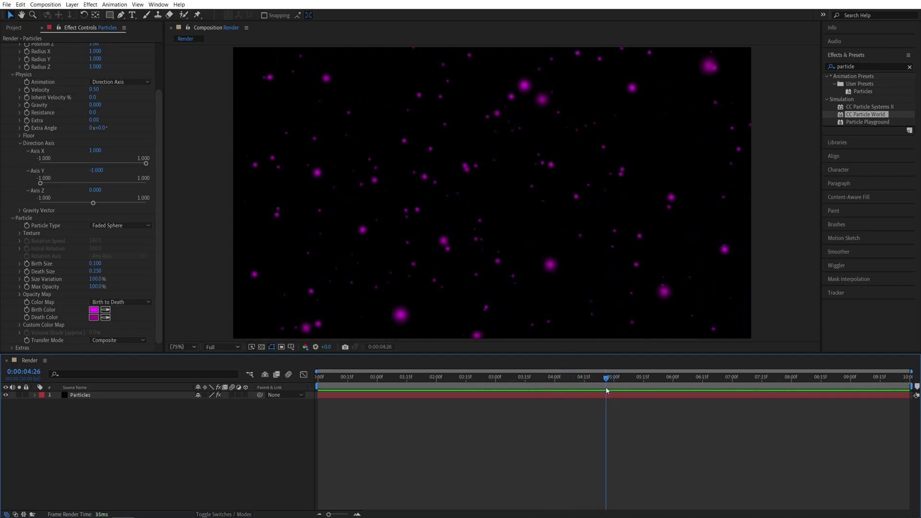
pyautogui.click(596, 377)
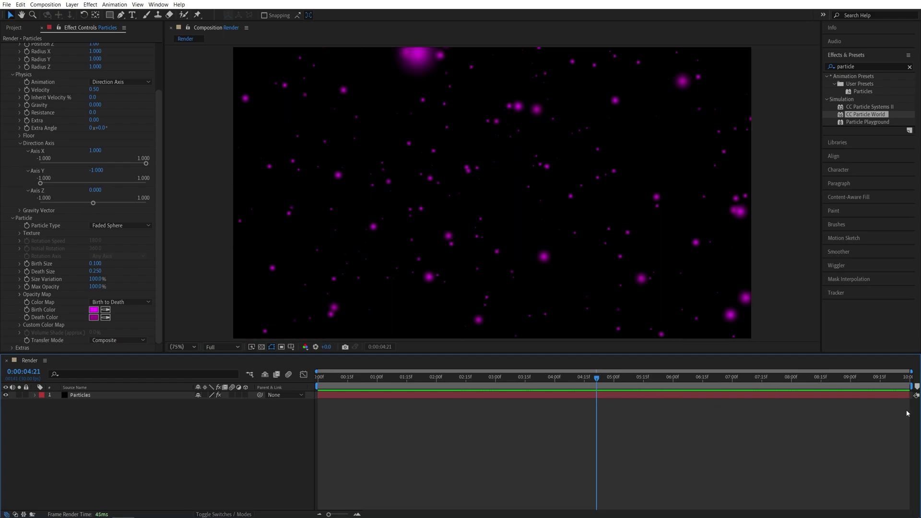
pyautogui.moveTo(597, 378)
pyautogui.mouseDown()
pyautogui.moveTo(615, 380)
pyautogui.moveTo(594, 389)
pyautogui.moveTo(612, 388)
pyautogui.mouseUp()
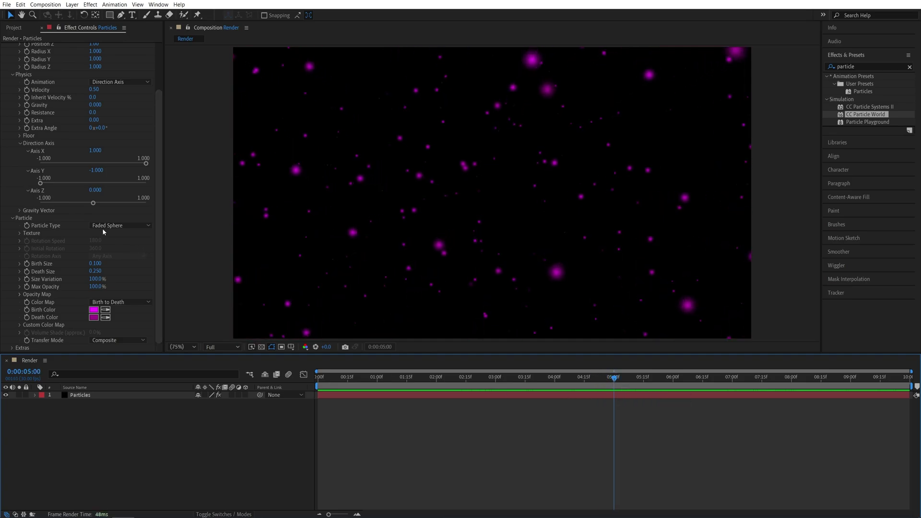
# Add a Birth Rate keyframe at 5 seconds and reveal it with U
pyautogui.moveTo(161, 250); pyautogui.dragTo(165, 123)
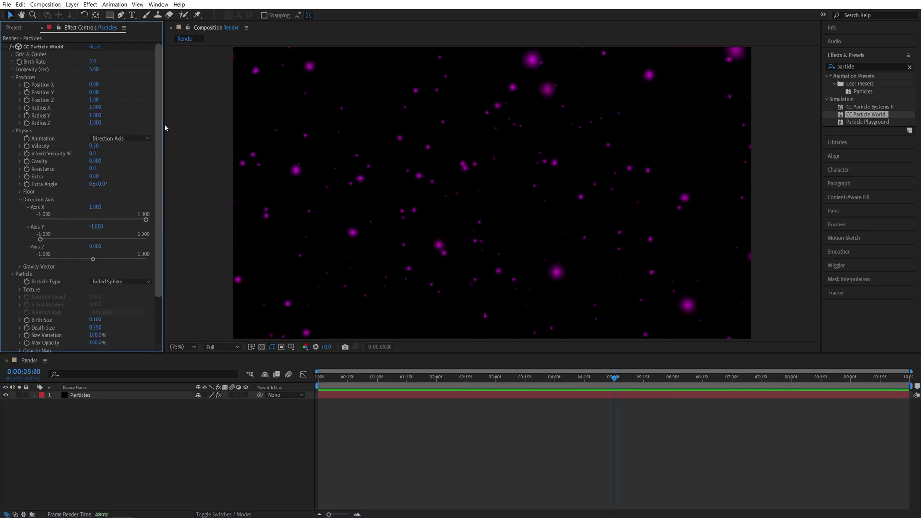
pyautogui.click(17, 67)
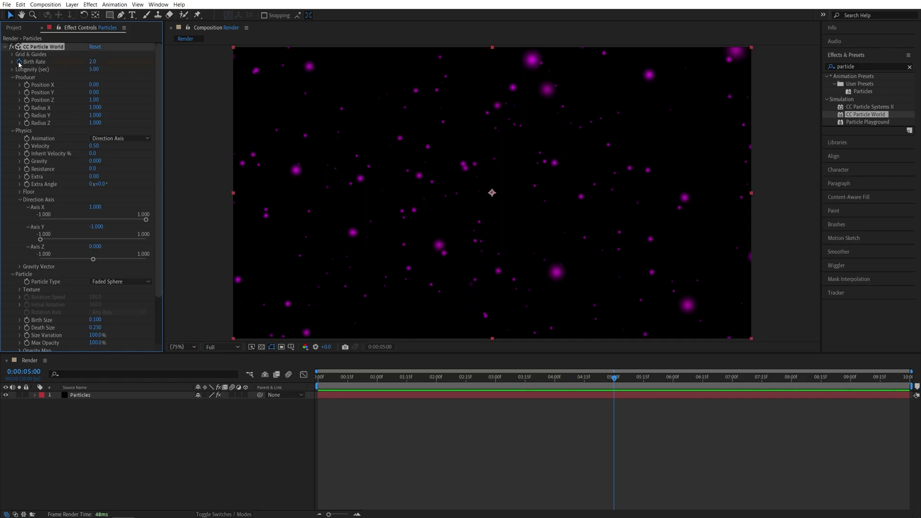
pyautogui.press('u')
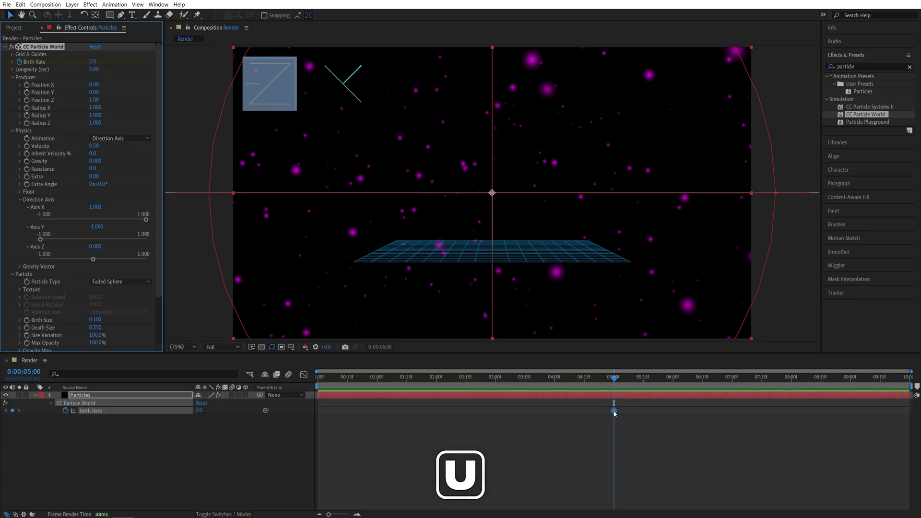
pyautogui.moveTo(615, 415)
pyautogui.moveTo(614, 415); pyautogui.dragTo(613, 398)
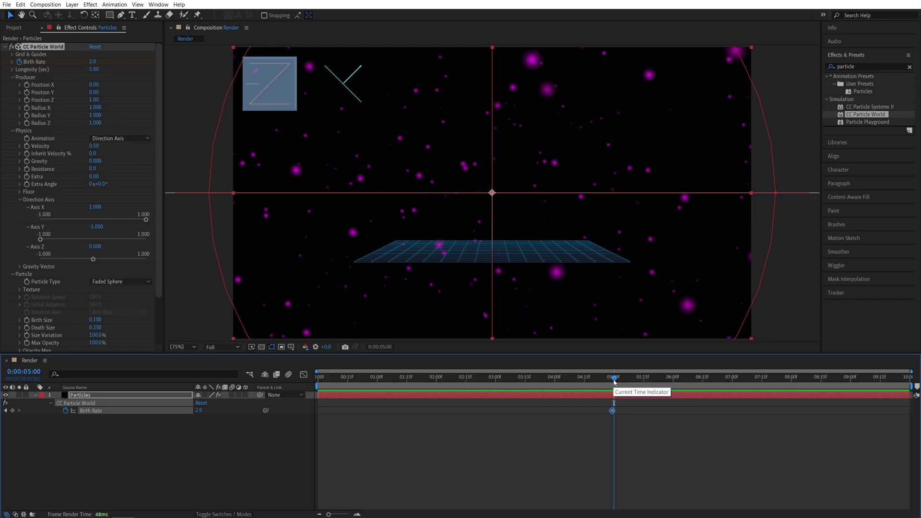
# Set Birth Rate to 0 at 5 seconds and start the work area there
pyautogui.click(201, 411)
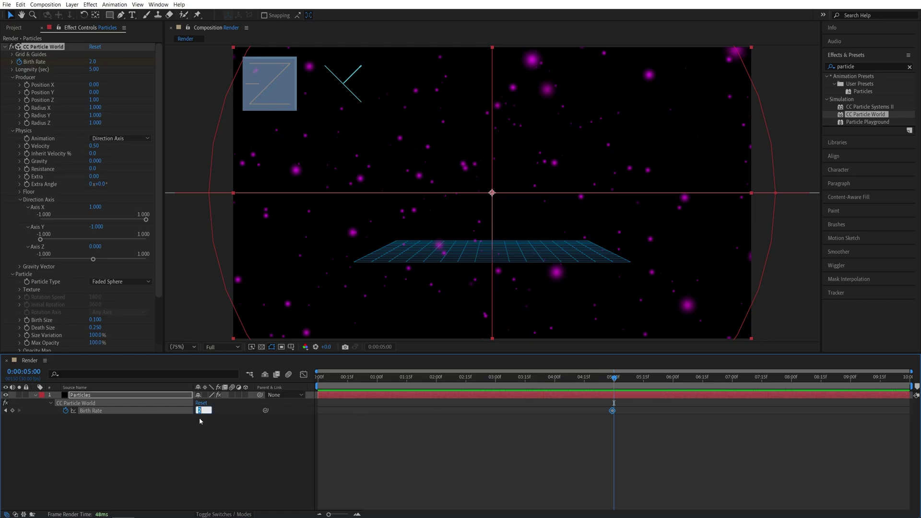
pyautogui.write('0')
pyautogui.click(205, 439)
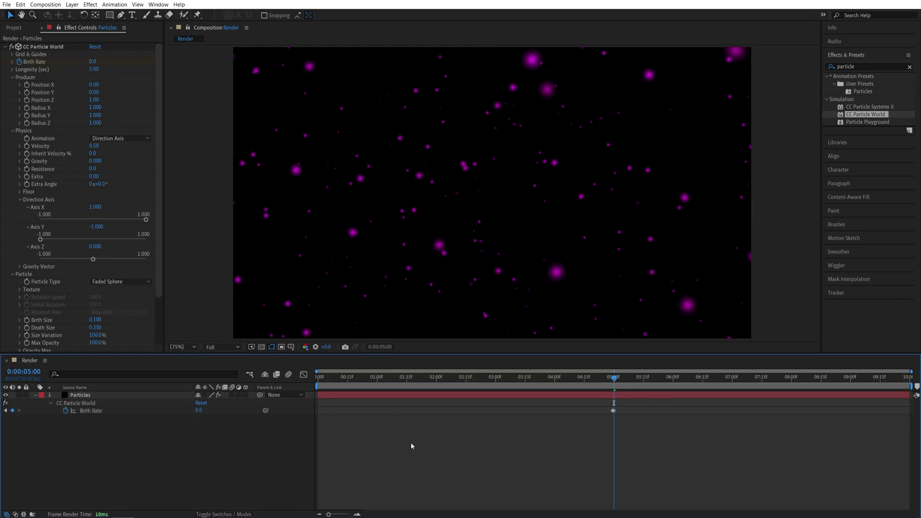
pyautogui.press('b')
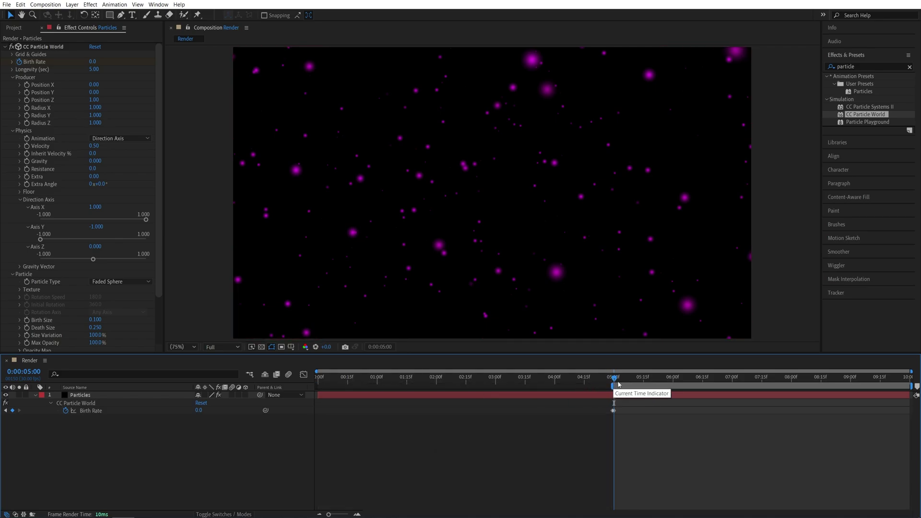
# Duplicate the Particles layer and slide the top copy to start at 0:00:05:00
pyautogui.click(302, 401)
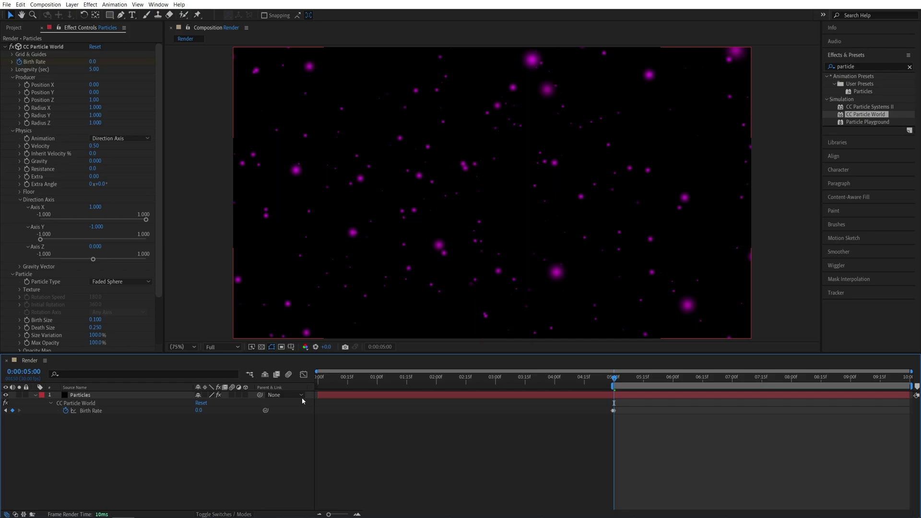
pyautogui.click(401, 399)
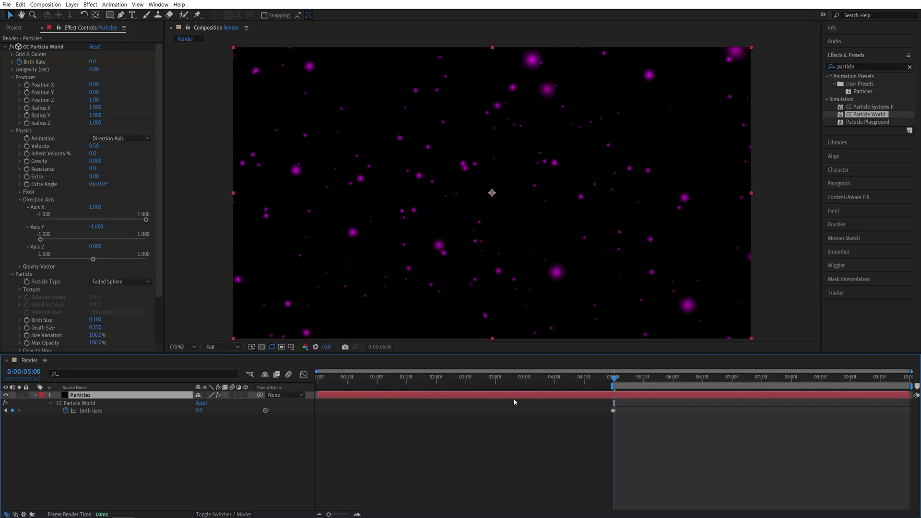
pyautogui.hotkey('ctrl', 'd')
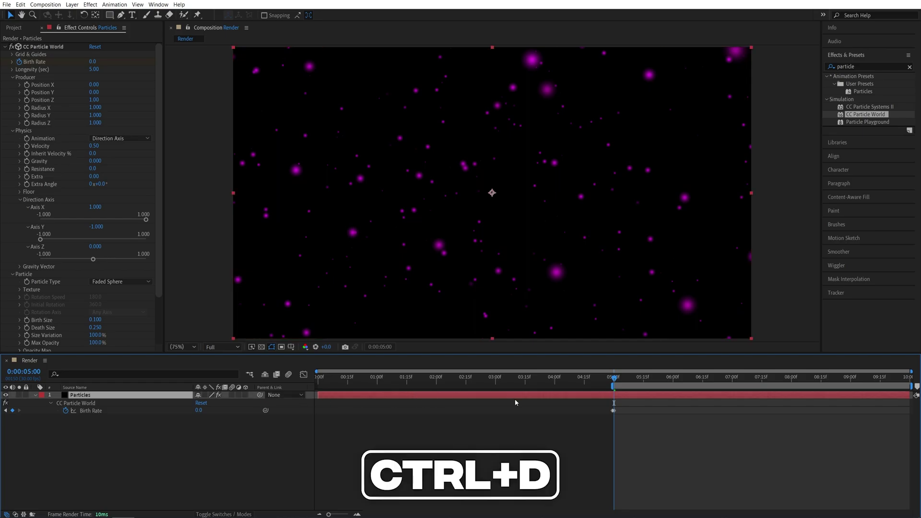
pyautogui.click(21, 5)
pyautogui.click(38, 103)
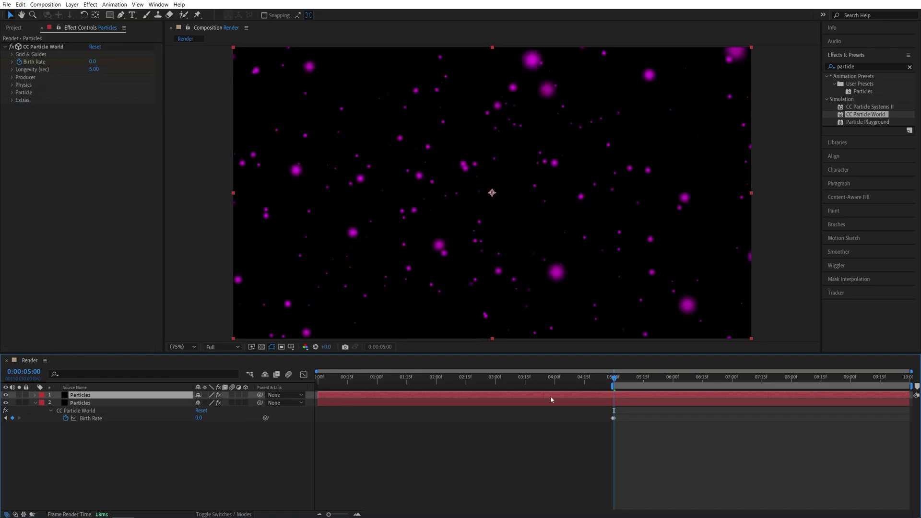
pyautogui.moveTo(325, 398); pyautogui.dragTo(618, 401)
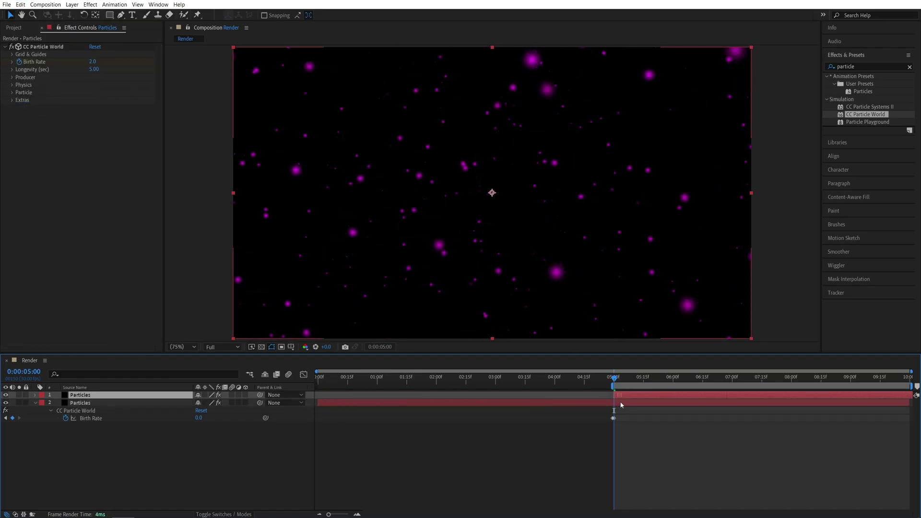
# Preview the looping particles from 5 seconds several times, then park at 0:00:06:04
pyautogui.press('space')
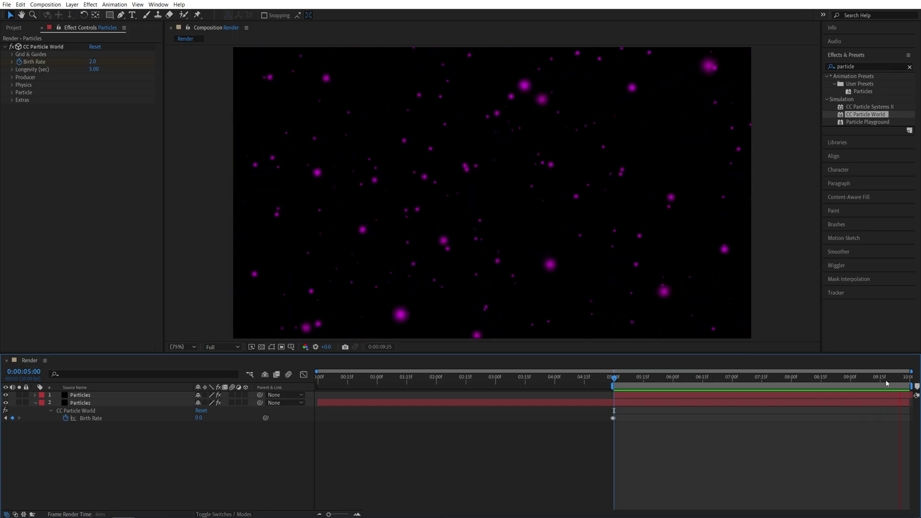
pyautogui.press('space')
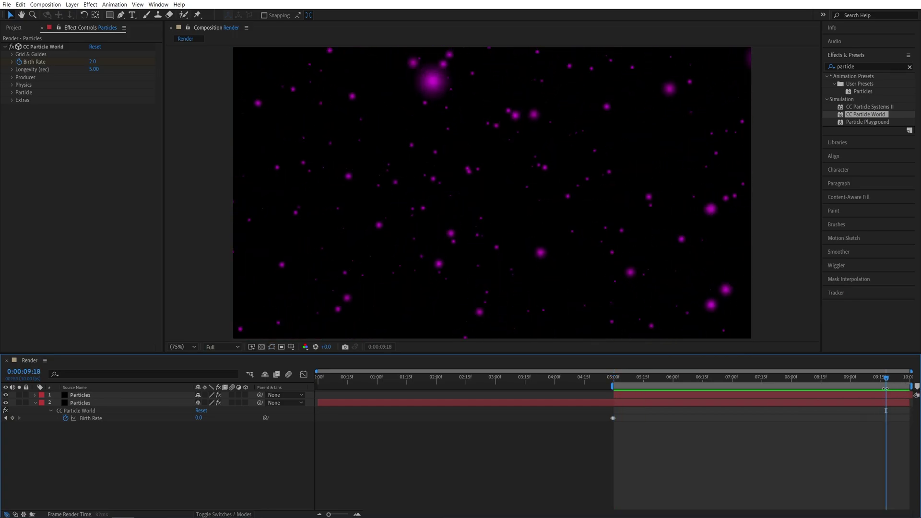
pyautogui.press('space')
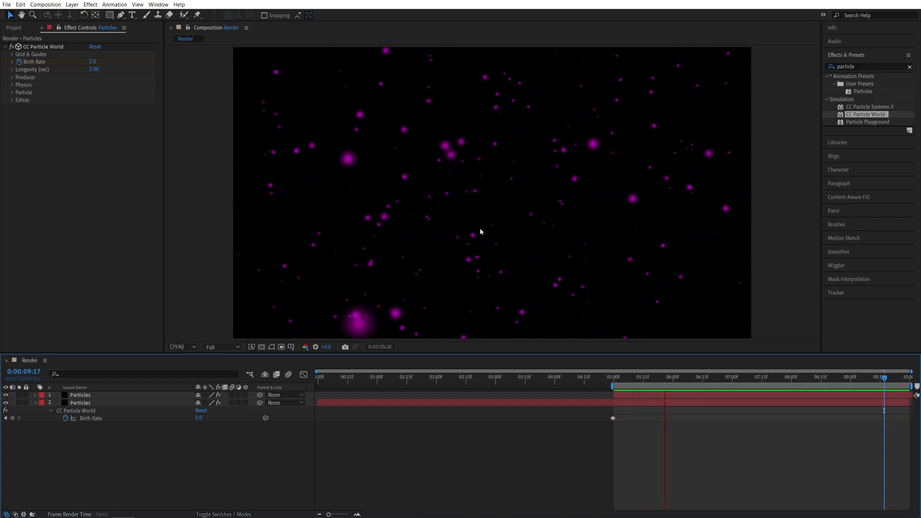
pyautogui.press('space')
pyautogui.press('pagedown')
pyautogui.press('pagedown')
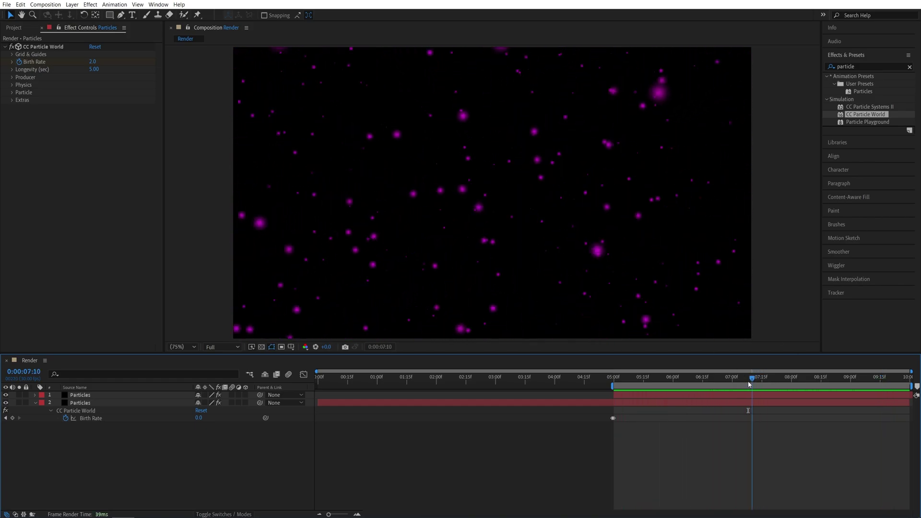
pyautogui.moveTo(725, 374); pyautogui.dragTo(634, 376)
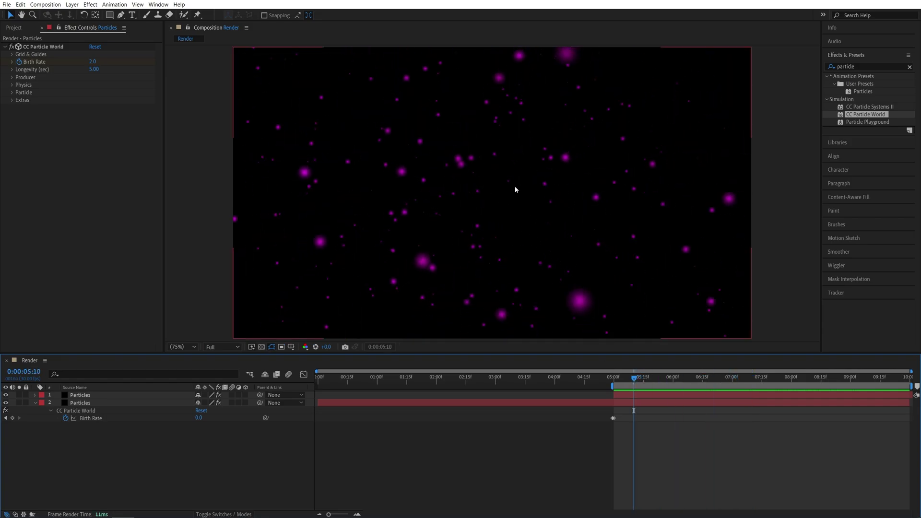
pyautogui.press('space')
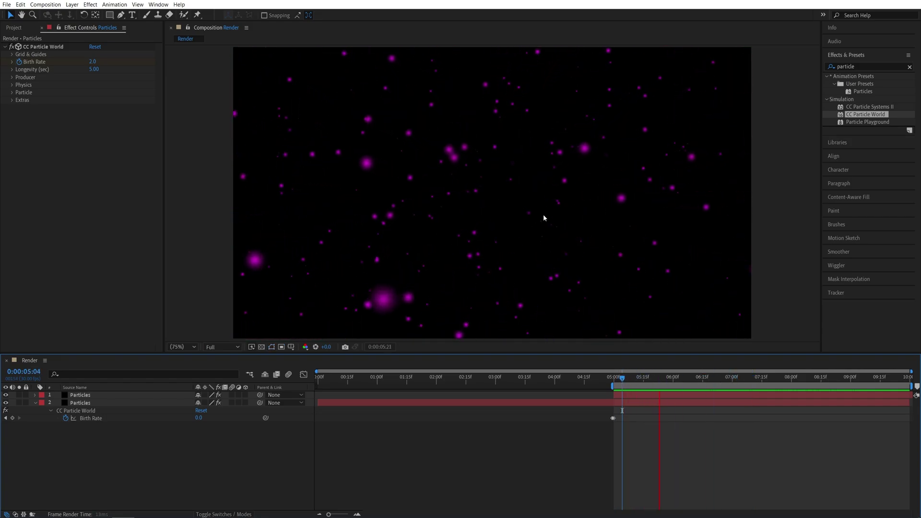
pyautogui.press('space')
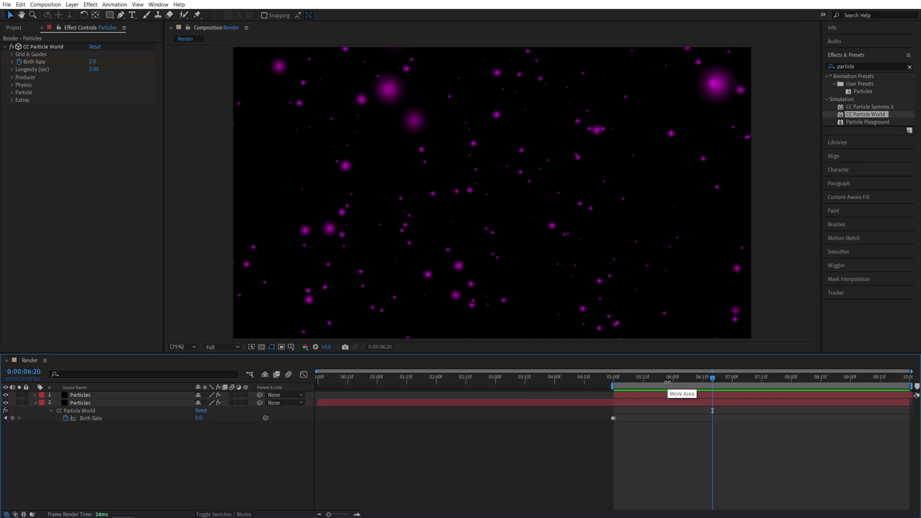
pyautogui.moveTo(686, 377); pyautogui.dragTo(679, 382)
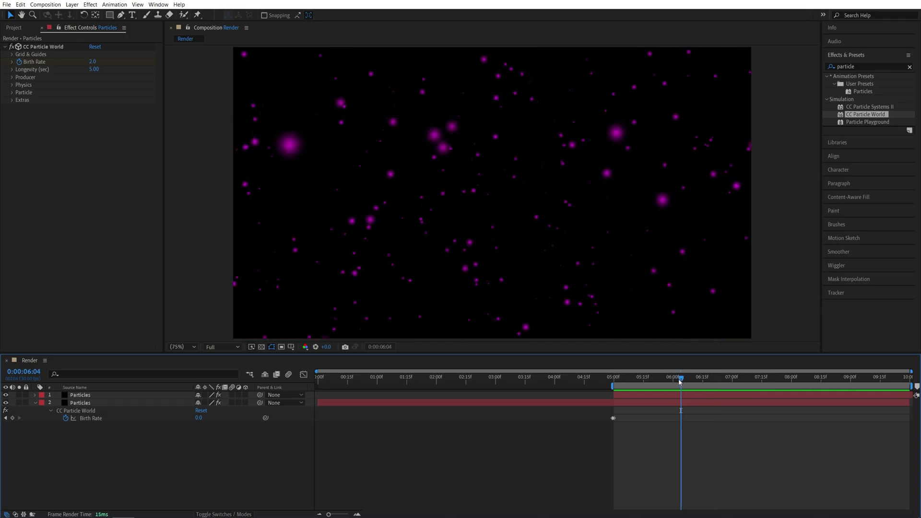
# Add a new adjustment layer above the two Particles layers
pyautogui.click(72, 5)
pyautogui.moveTo(84, 14)
pyautogui.click(232, 66)
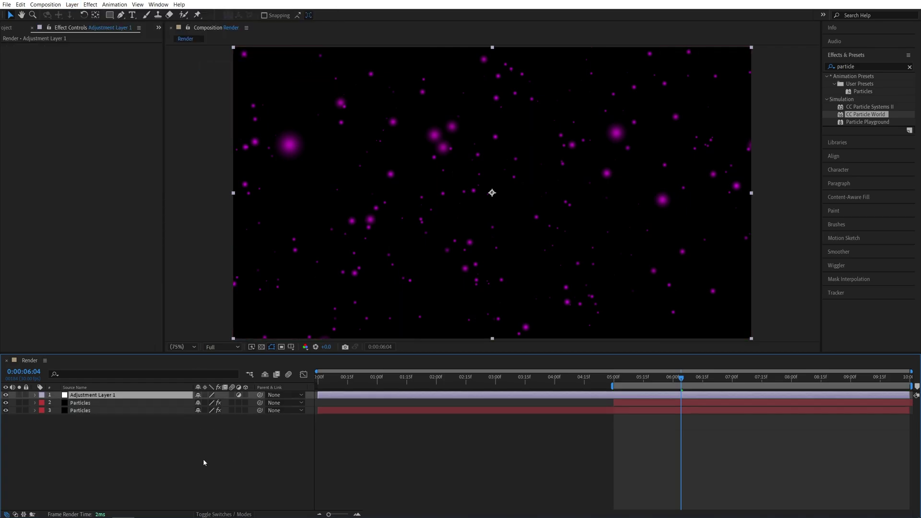
# Search Effects & Presets for 'drop shad' and apply Drop Shadow to Adjustment Layer 1
pyautogui.hotkey('ctrl', '5')
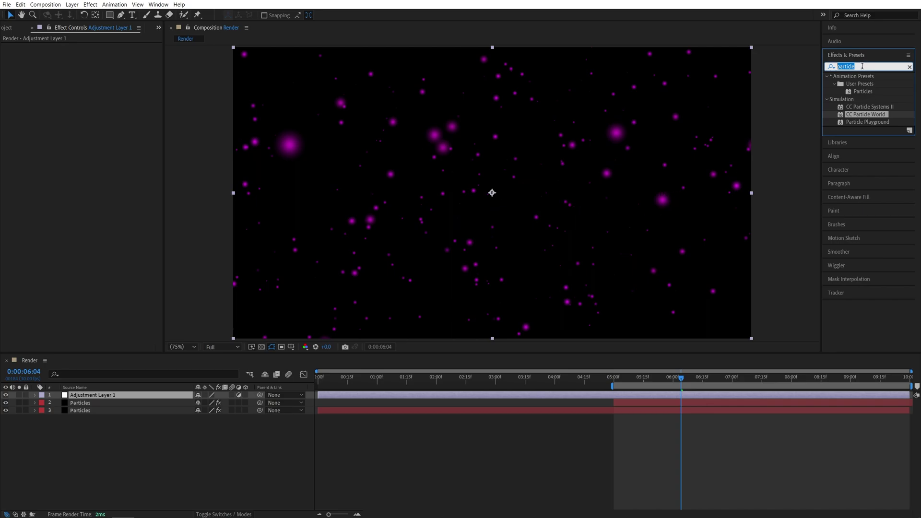
pyautogui.write('drop s')
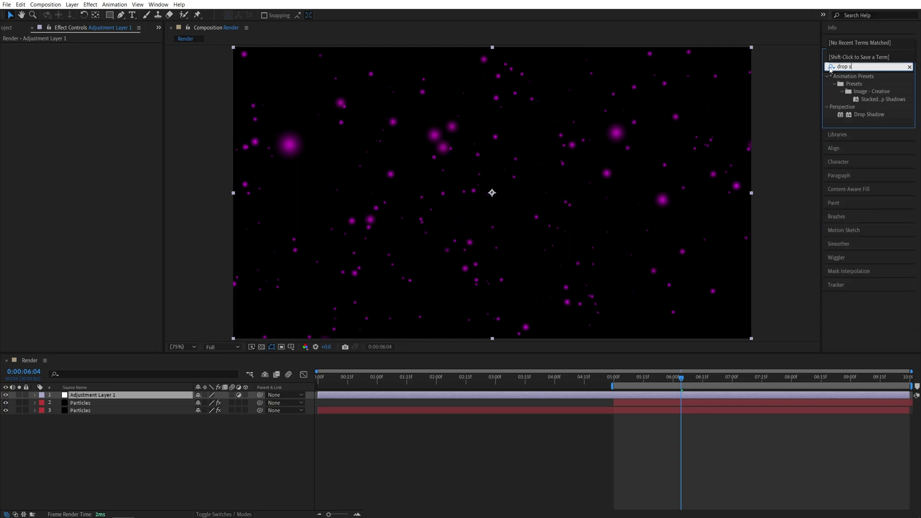
pyautogui.write('had')
pyautogui.moveTo(869, 114); pyautogui.dragTo(111, 396)
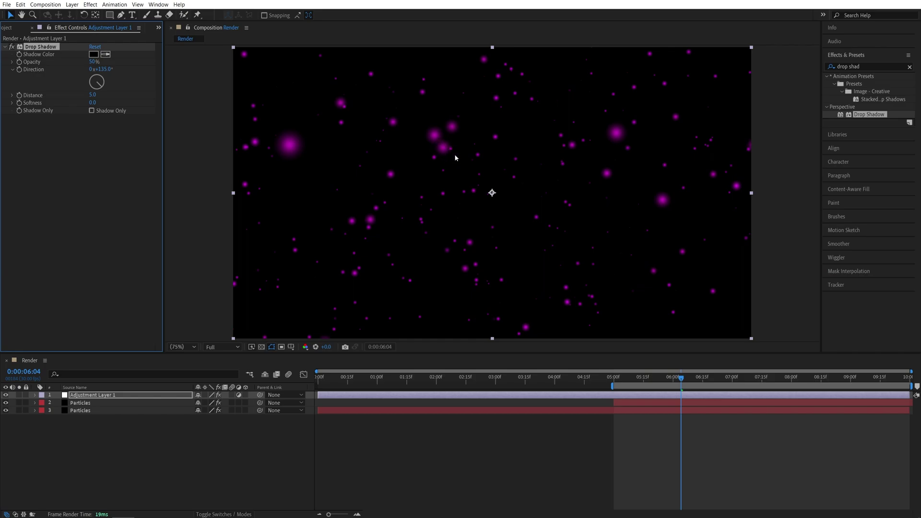
# Sample the magenta particle colour for the shadow and set Distance 0 and Softness 10
pyautogui.click(106, 54)
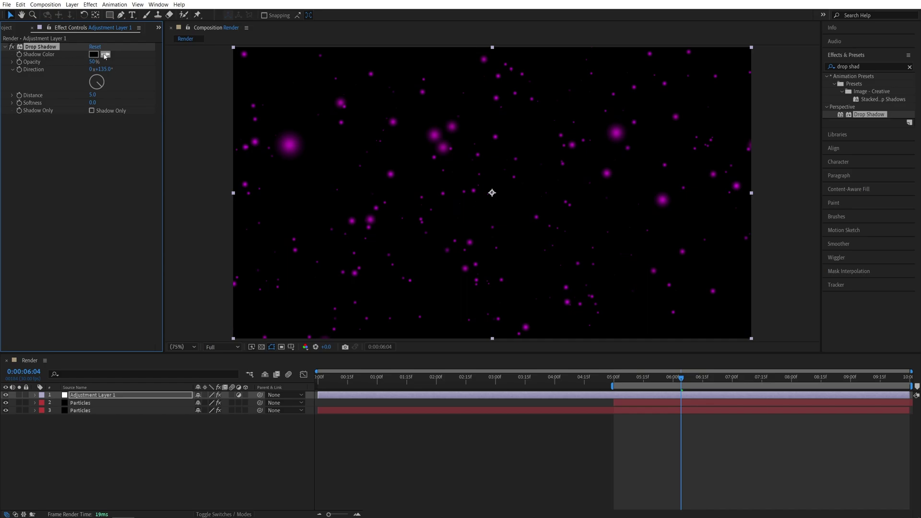
pyautogui.click(292, 144)
pyautogui.click(93, 95)
pyautogui.write('0')
pyautogui.click(134, 143)
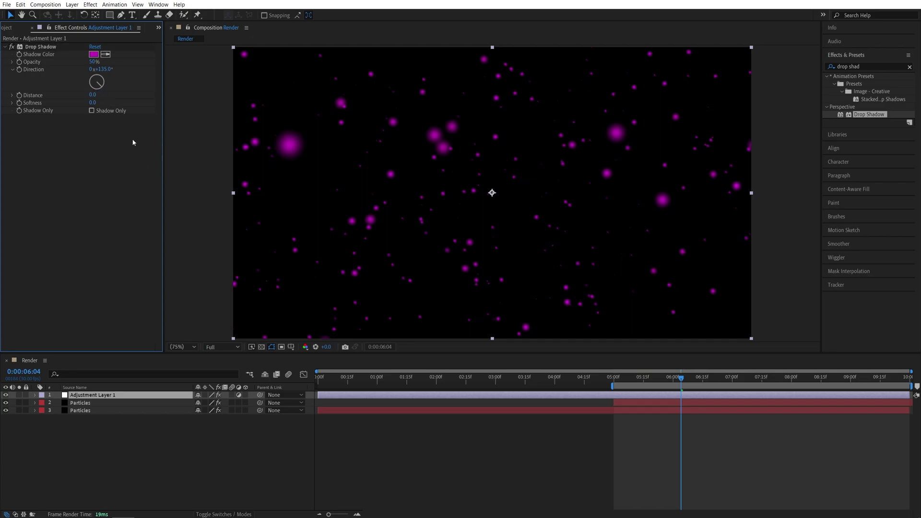
pyautogui.click(93, 103)
pyautogui.write('10')
pyautogui.click(108, 150)
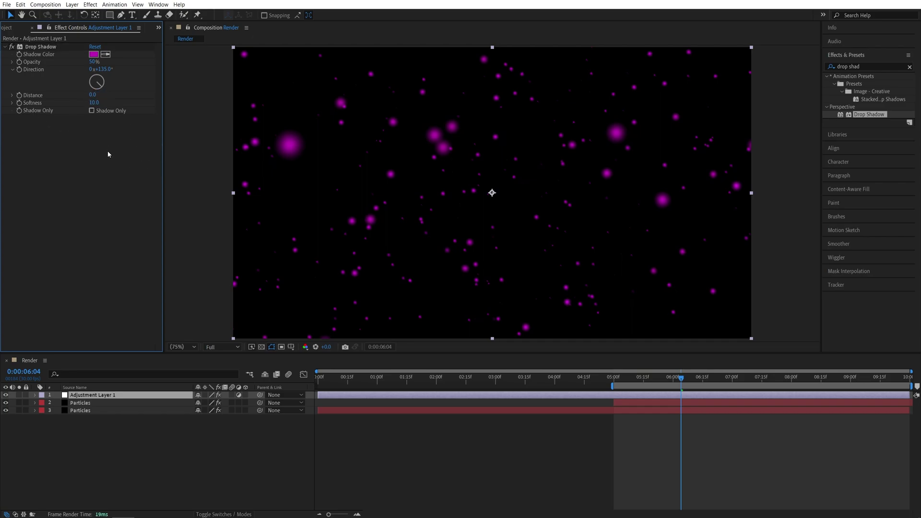
# Duplicate the Drop Shadow and give Drop Shadow 2 a softness of 100
pyautogui.click(38, 47)
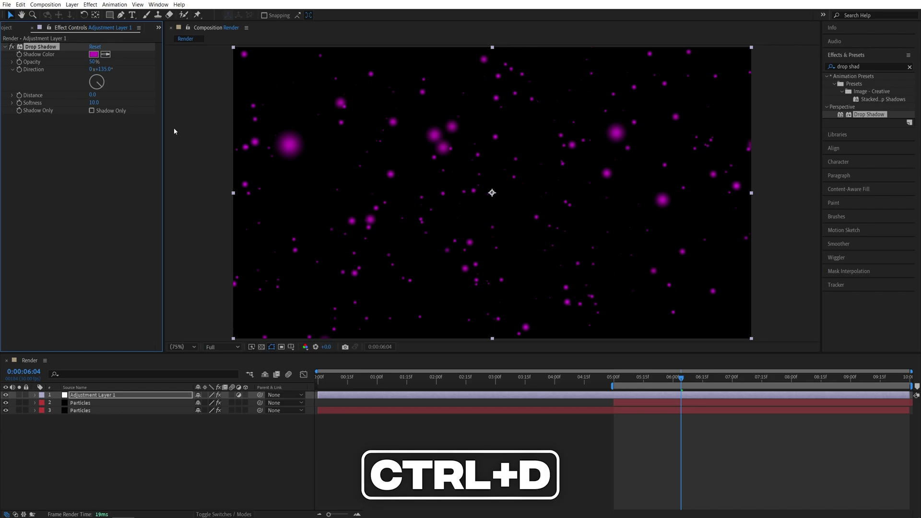
pyautogui.hotkey('ctrl', 'd')
pyautogui.click(94, 174)
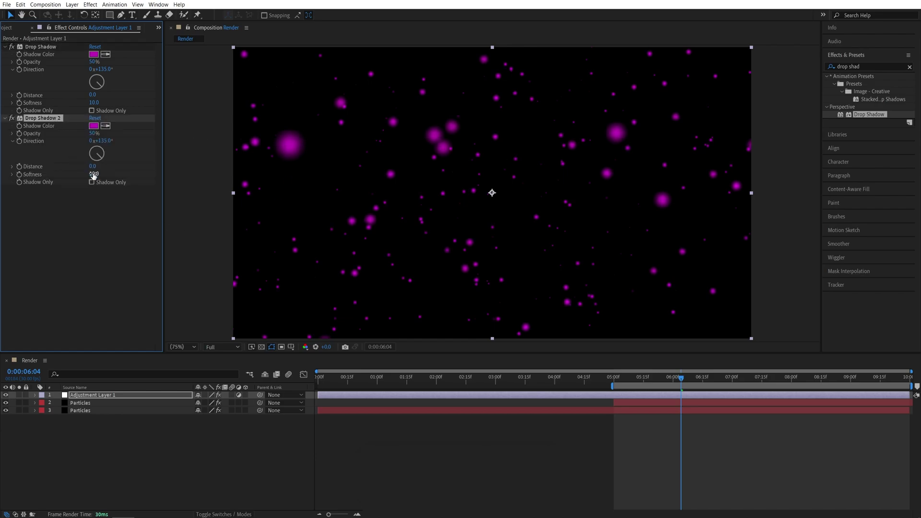
pyautogui.write('100')
pyautogui.click(101, 213)
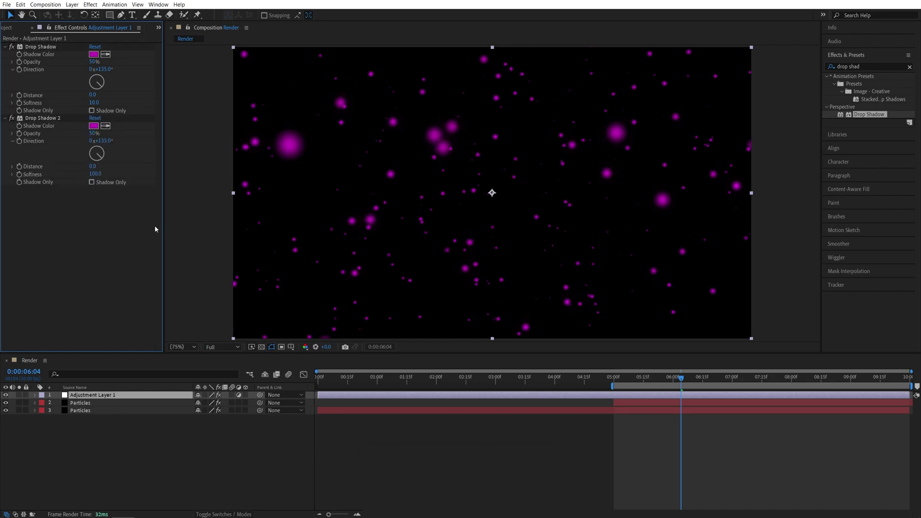
# Add Drop Shadow 3 and 4 as duplicates with softness 200 and 400
pyautogui.click(44, 119)
pyautogui.hotkey('ctrl', 'd')
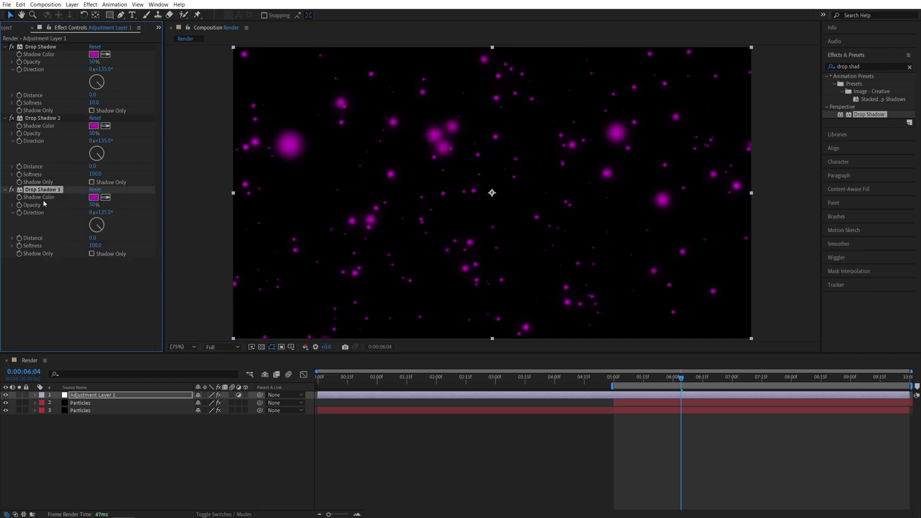
pyautogui.click(95, 245)
pyautogui.write('200')
pyautogui.click(105, 279)
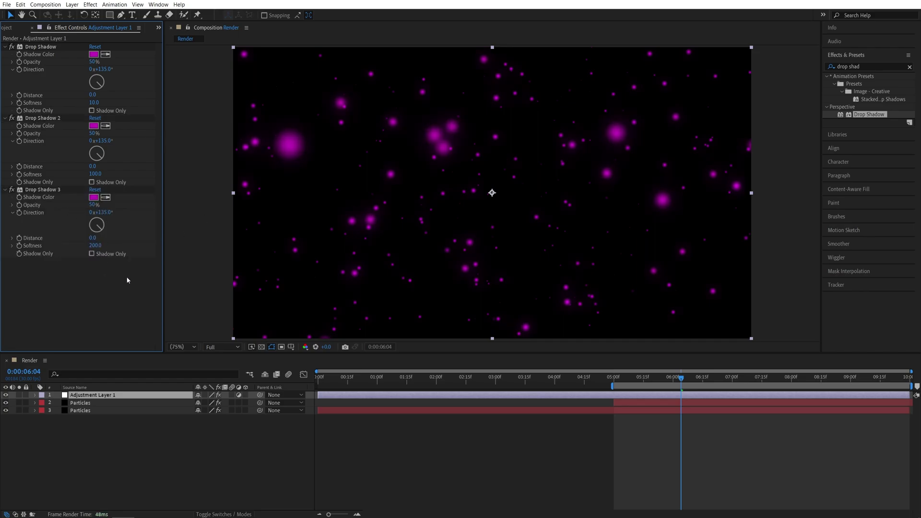
pyautogui.click(44, 190)
pyautogui.hotkey('ctrl', 'd')
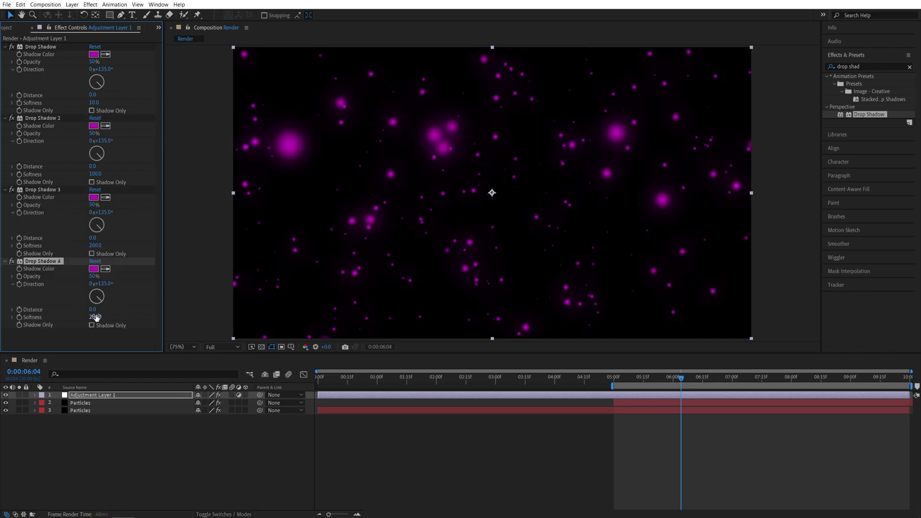
pyautogui.click(95, 317)
pyautogui.write('400')
pyautogui.click(125, 304)
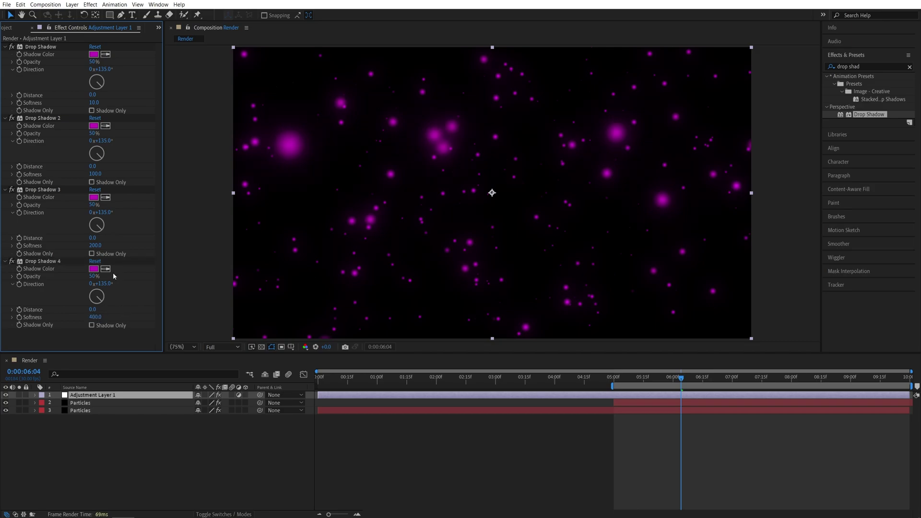
# Collapse the properties of all four Drop Shadow effects
pyautogui.click(5, 46)
pyautogui.click(4, 54)
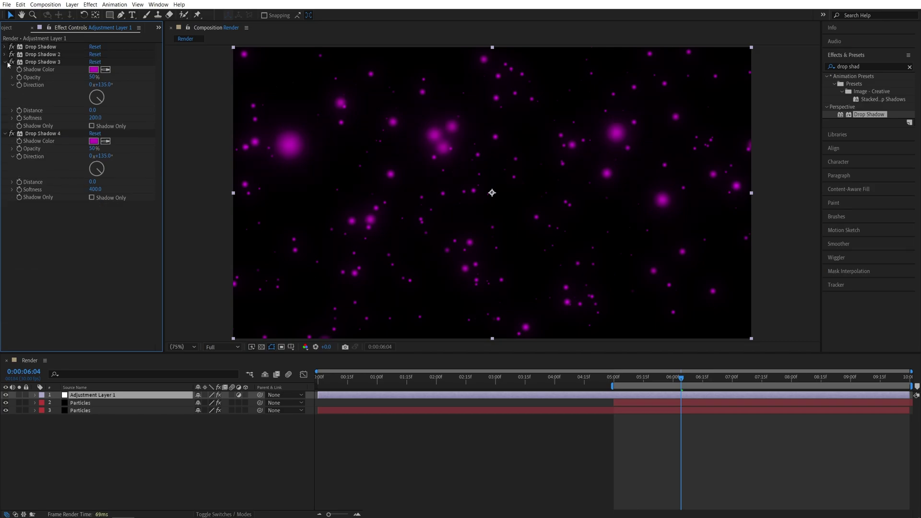
pyautogui.click(5, 62)
pyautogui.click(5, 70)
# Toggle the four drop shadows off and back on to compare, then preview the glow
pyautogui.moveTo(12, 70); pyautogui.dragTo(11, 47)
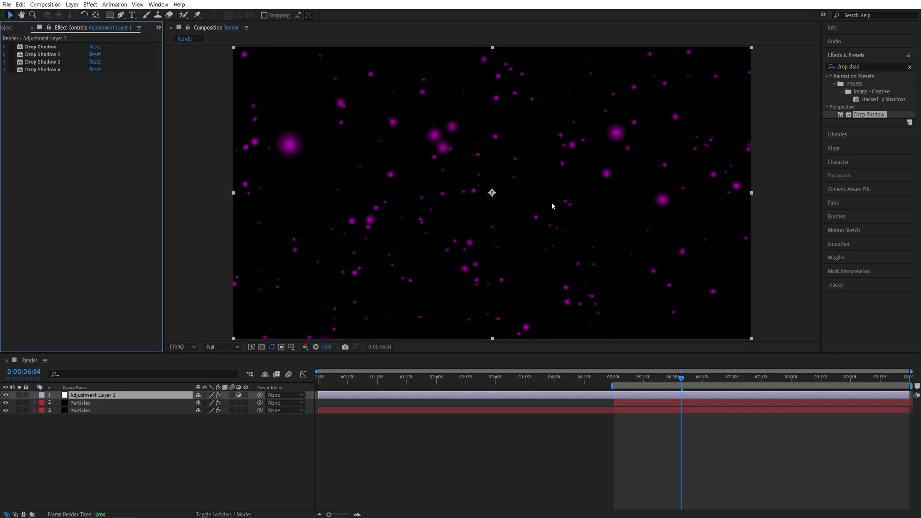
pyautogui.hotkey('ctrl', 'z')
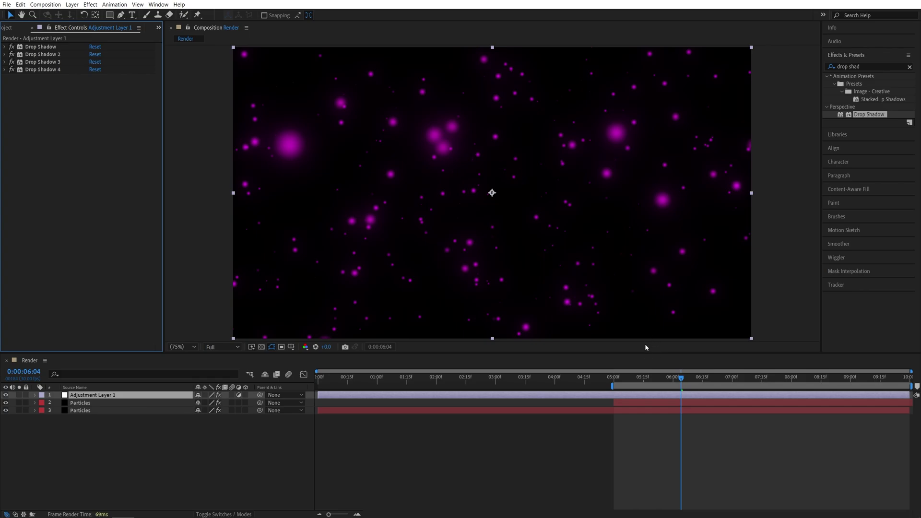
pyautogui.press('space')
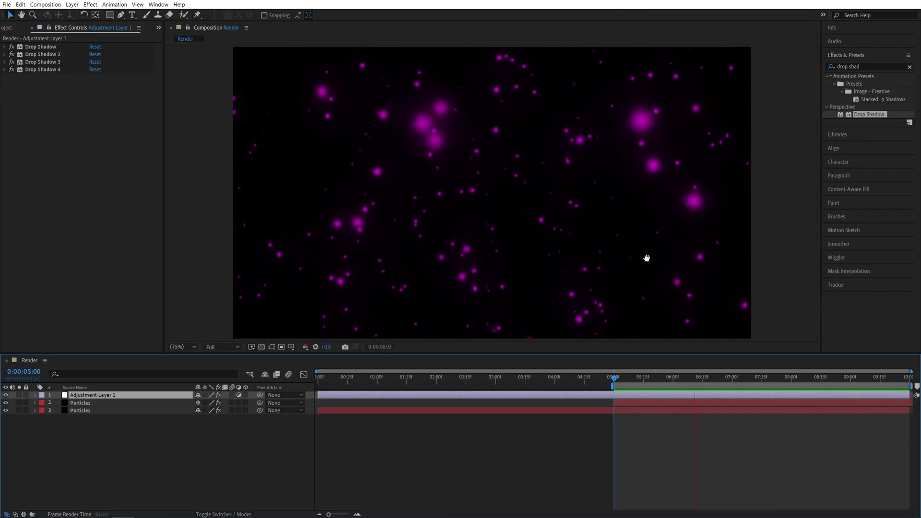
pyautogui.press('space')
pyautogui.click(261, 347)
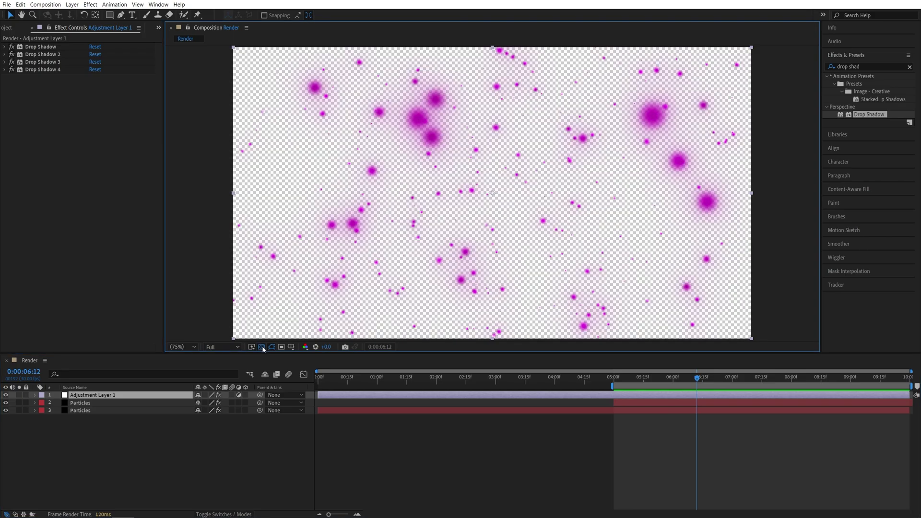
pyautogui.click(261, 347)
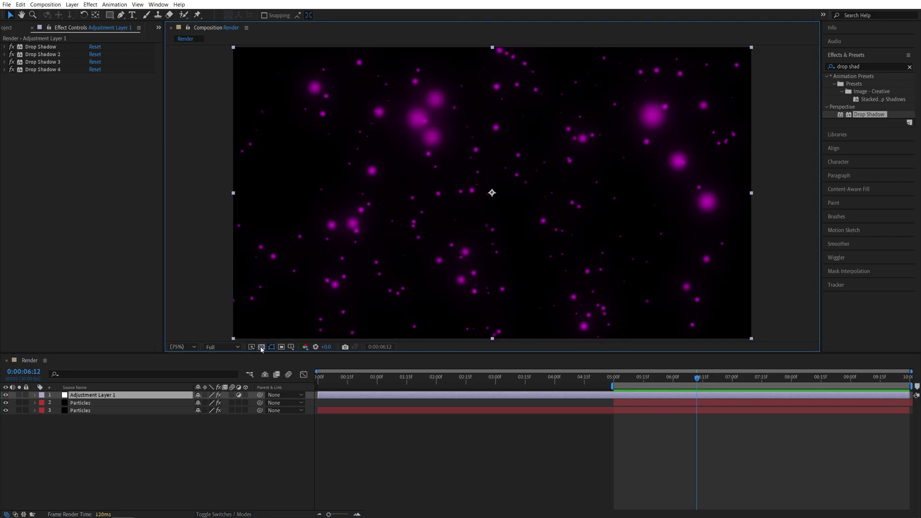
pyautogui.click(168, 469)
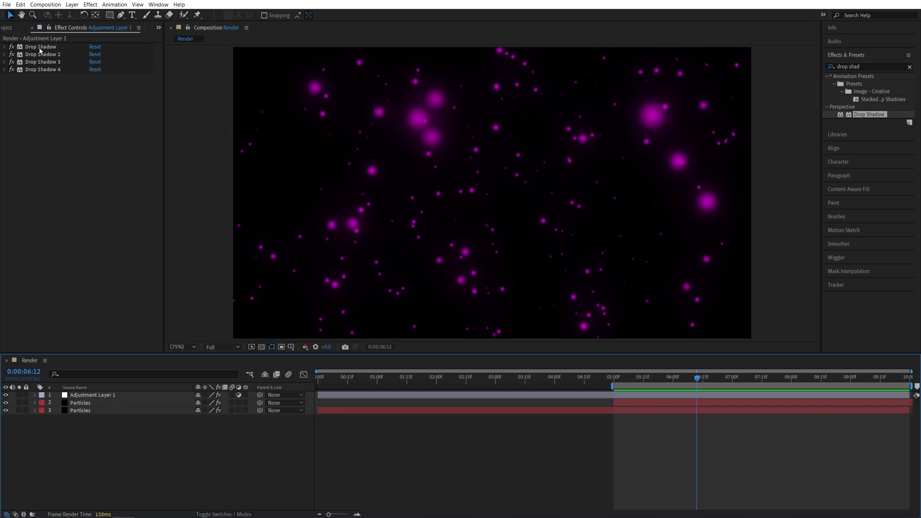
pyautogui.hotkey('shift', 'Home')
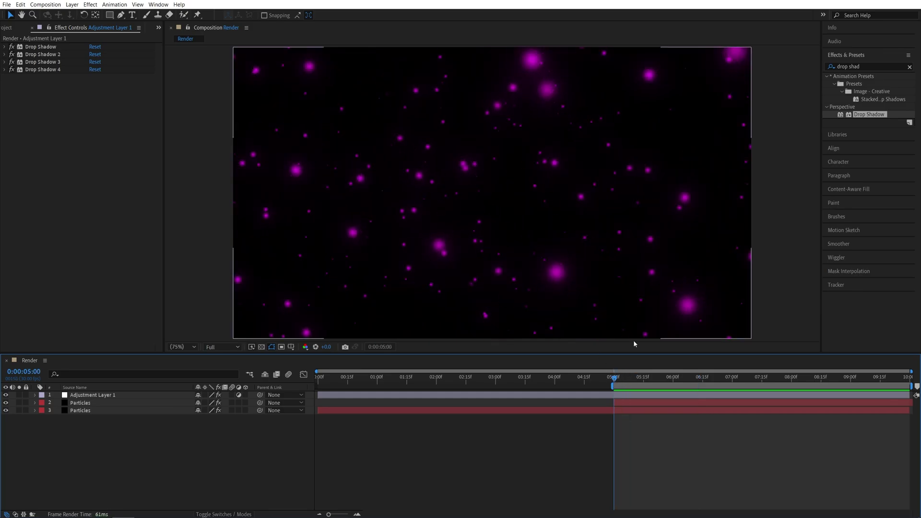
pyautogui.press('space')
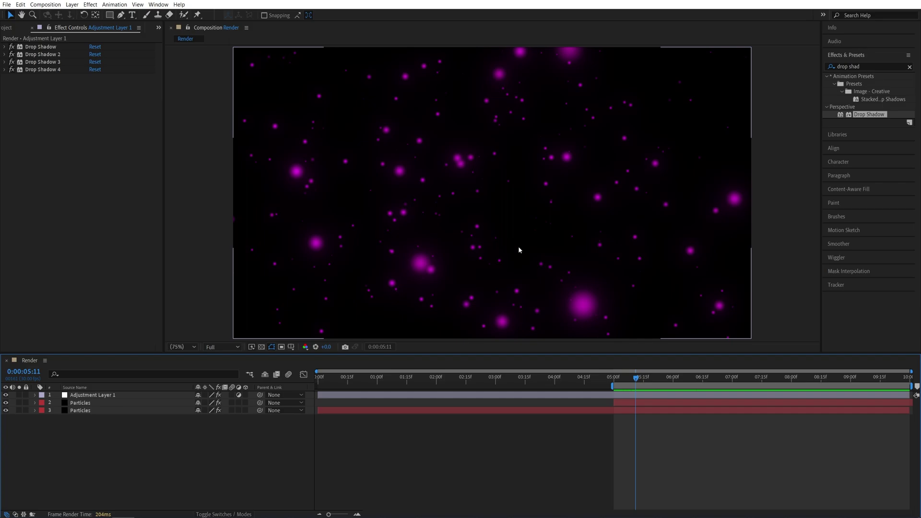
pyautogui.press('space')
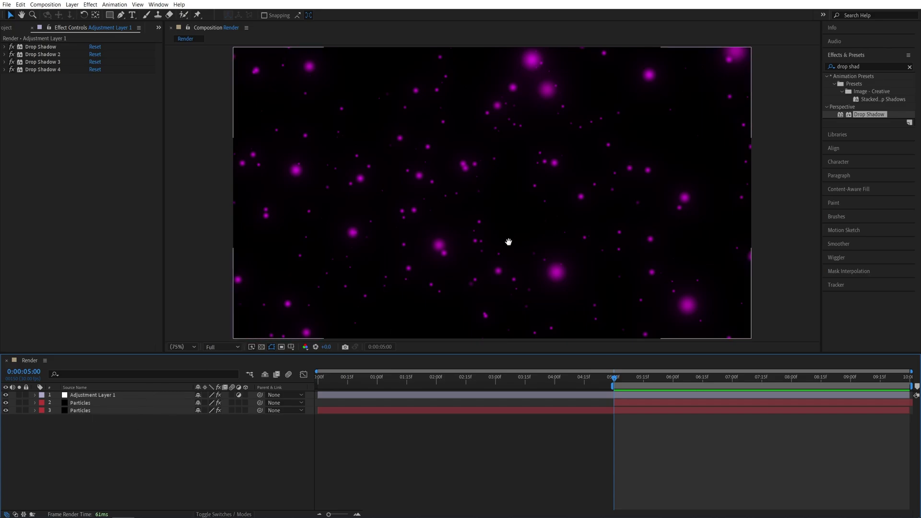
pyautogui.press('space')
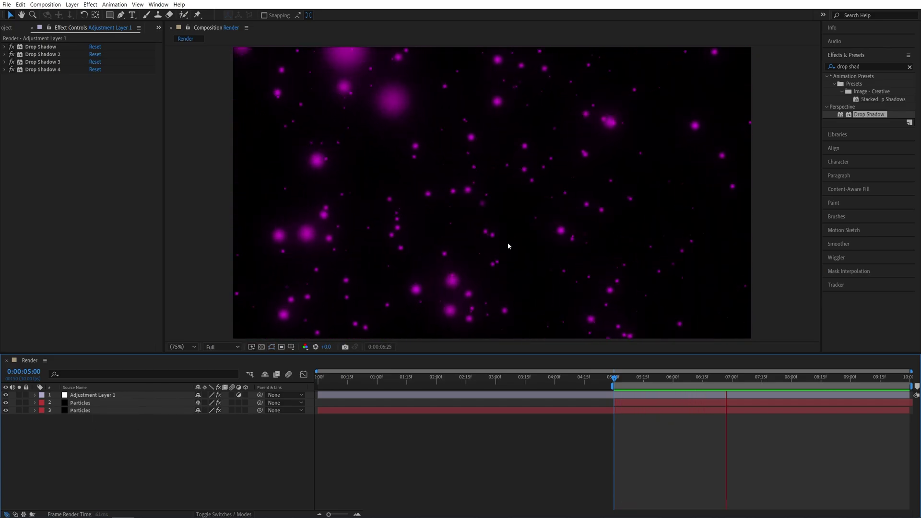